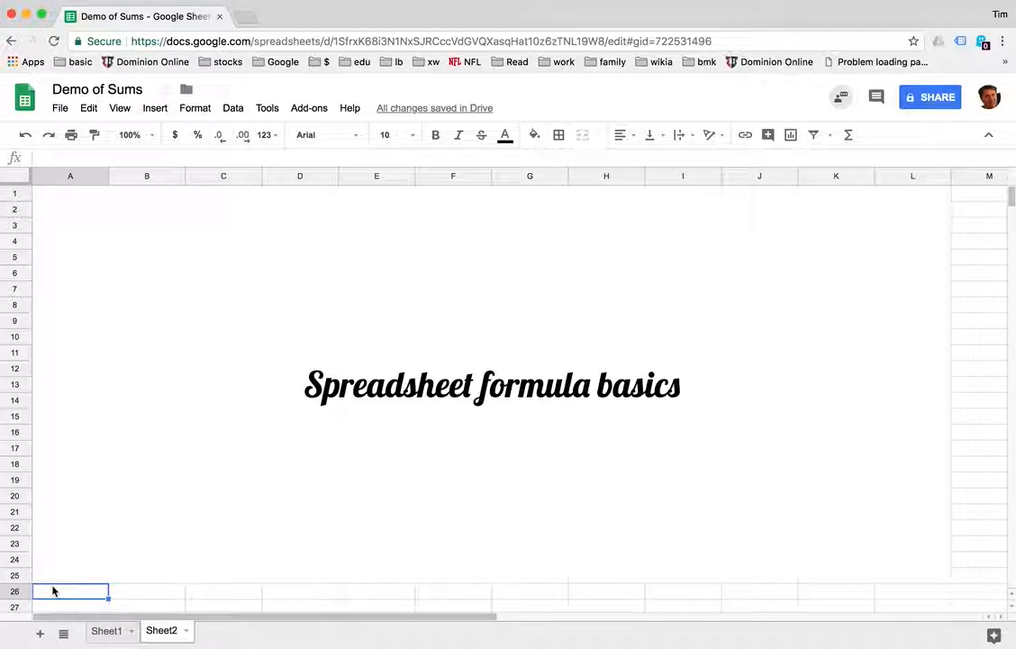
- Switch to Sheet1 and enter the example formula =SUM(range,range2,range3) as plain text in cell H7
click(109, 632)
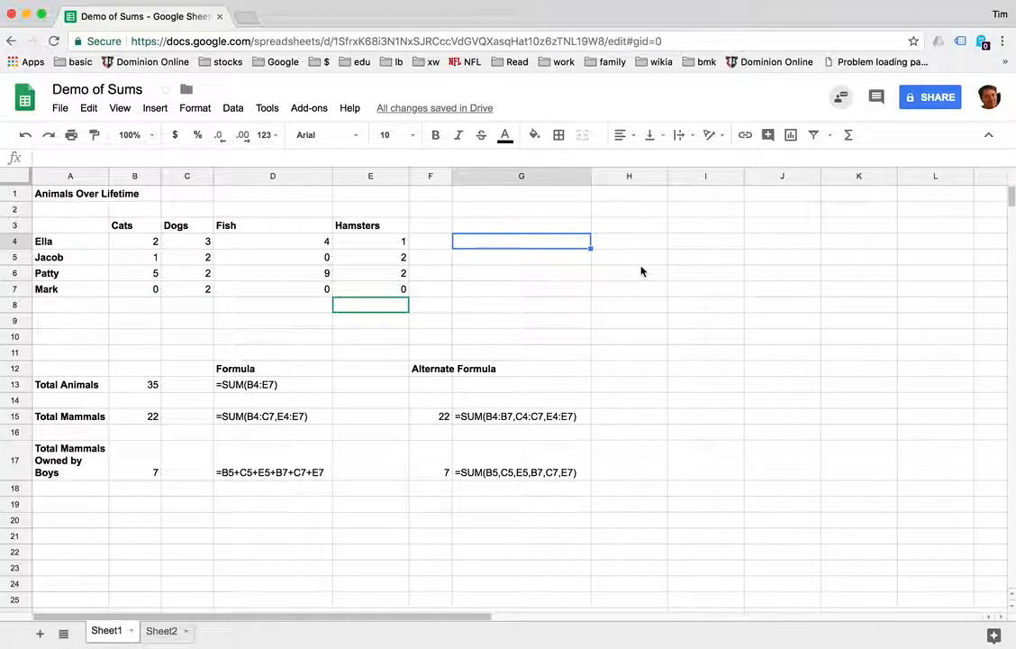
click(652, 293)
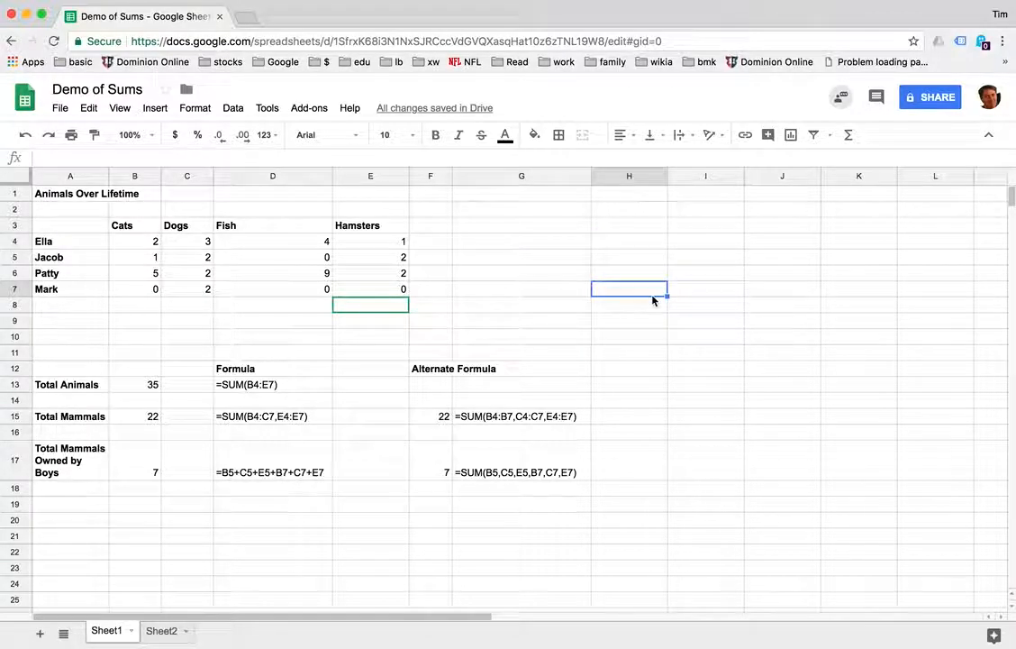
text('=)
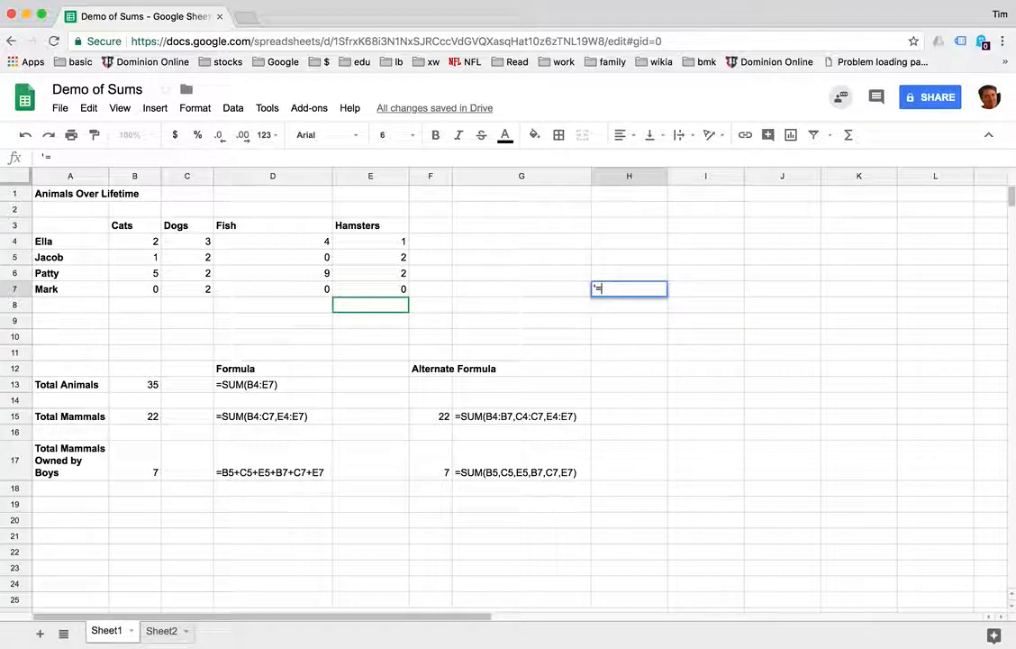
text(SUM(range)
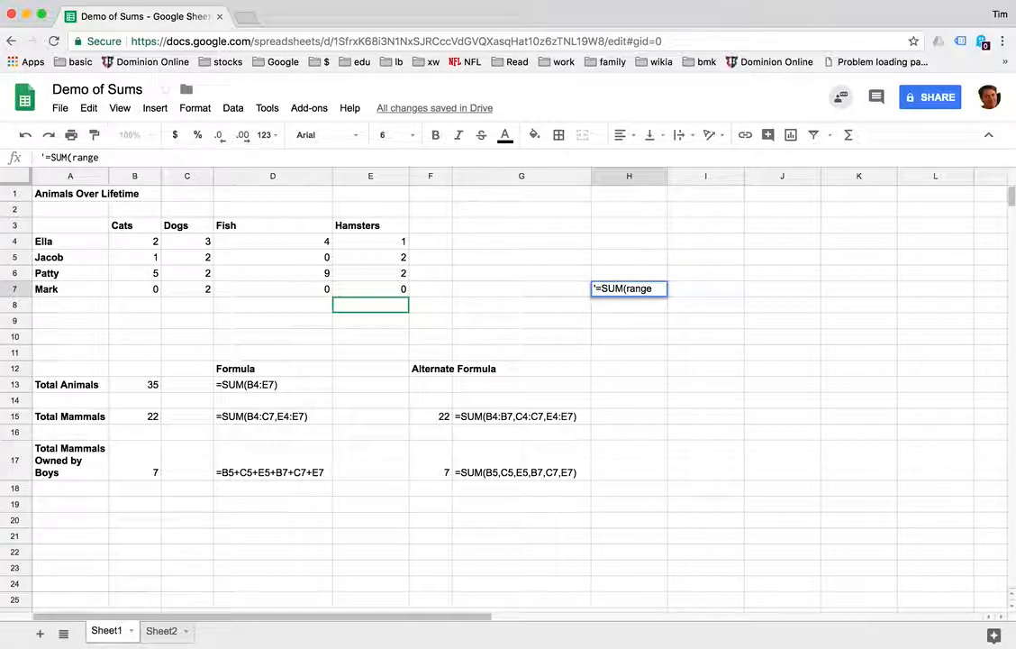
text(,range2,range3)
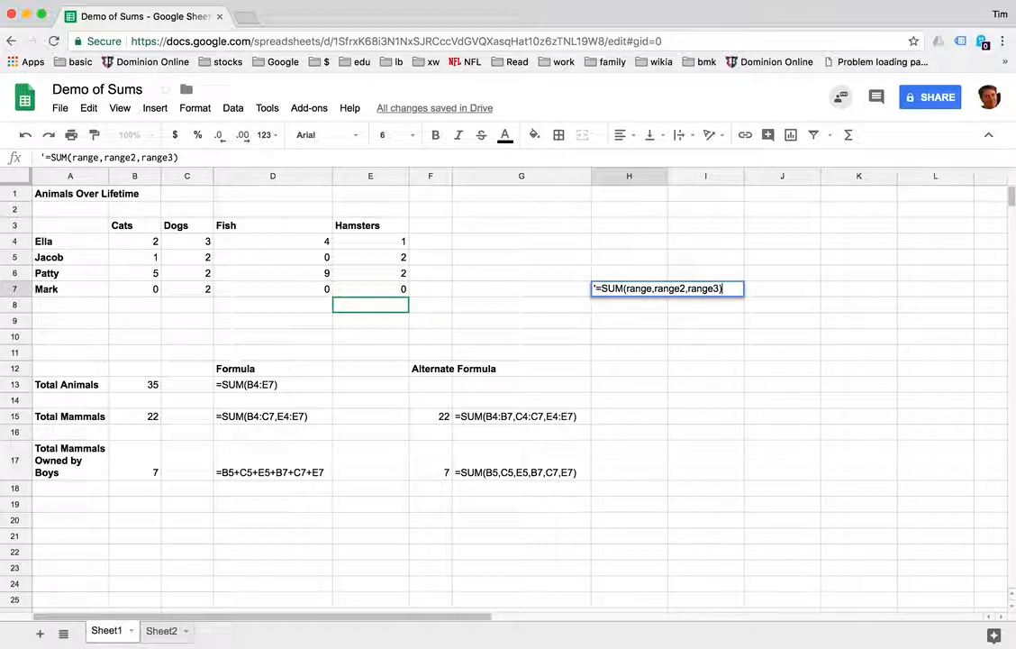
click(522, 289)
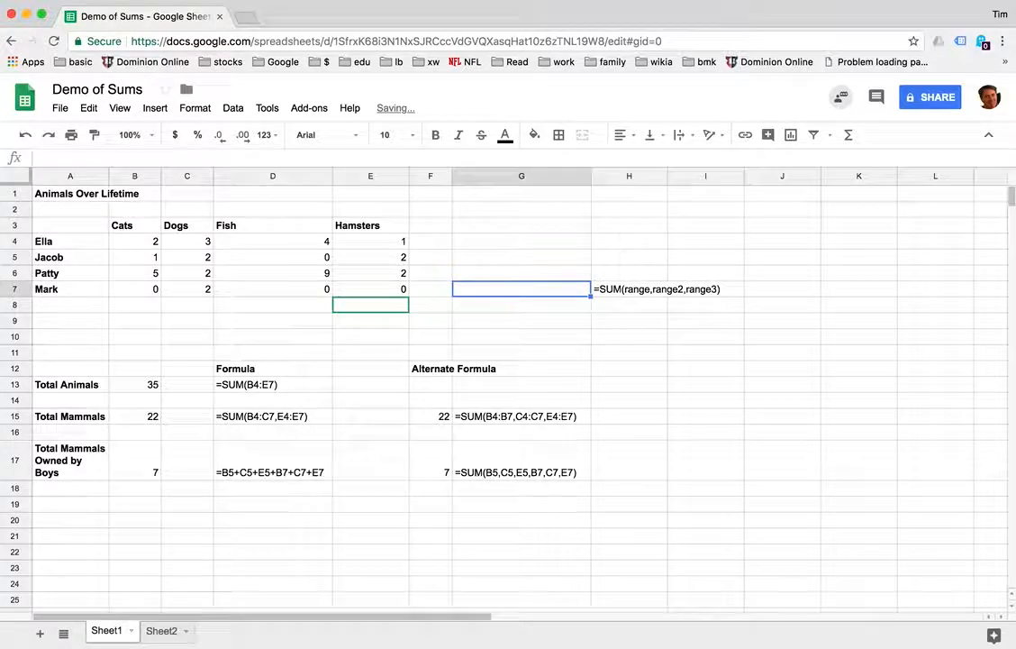
- Shorten the example in H7 to =SUM(range) and remove its leading apostrophe so it becomes a live formula
click(656, 289)
drag(100, 159, 171, 159)
key(BackSpace)
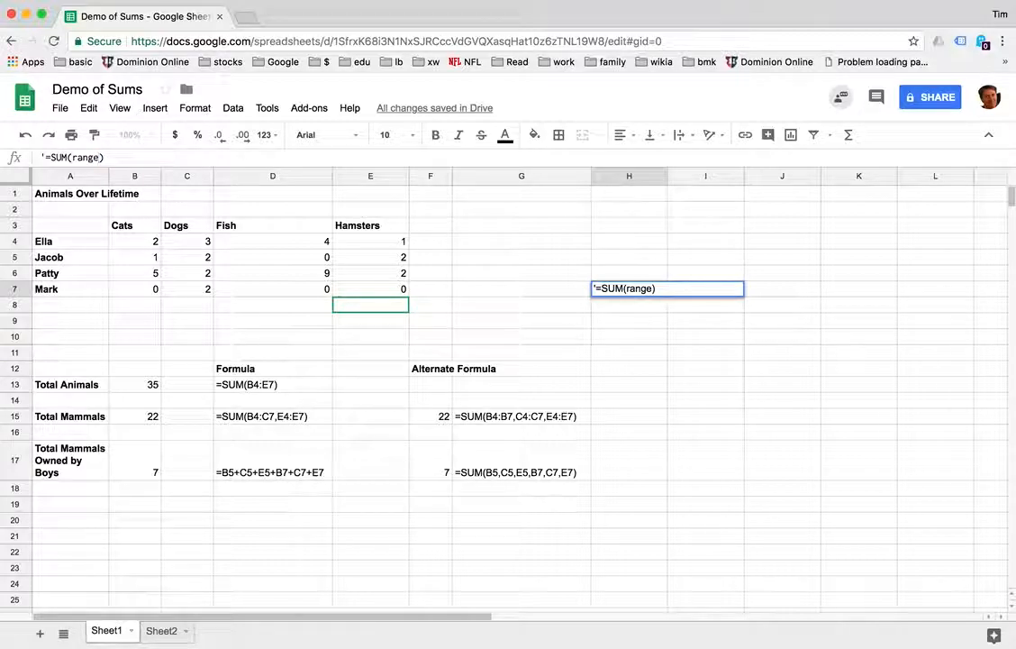
double_click(87, 157)
click(45, 157)
key(BackSpace)
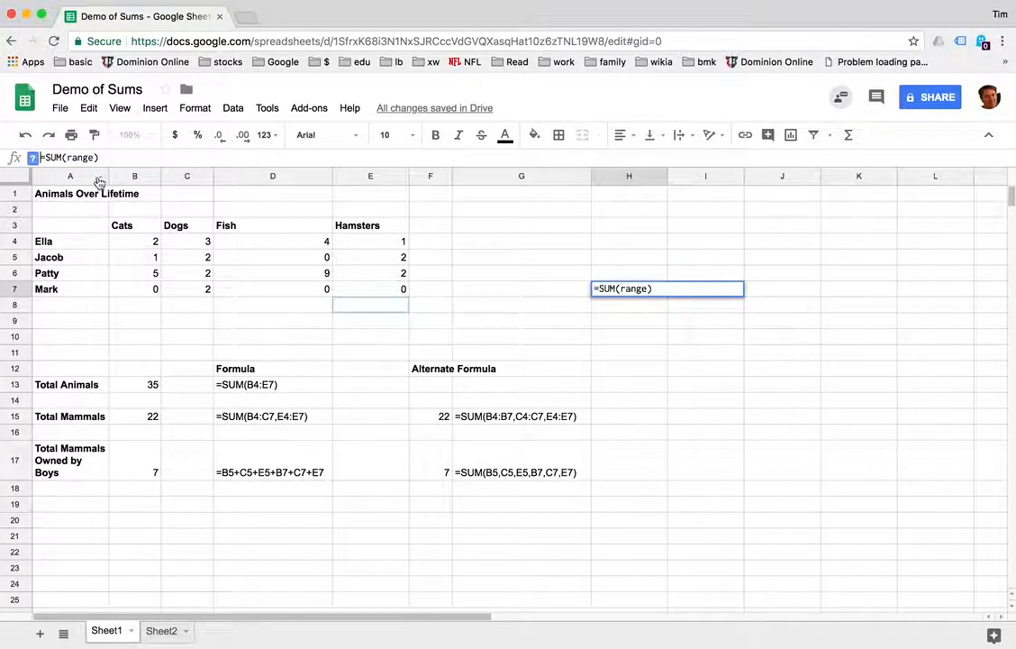
- Replace the range placeholder in H7's SUM formula with the animal counts in B4:E7 and commit the formula
double_click(81, 157)
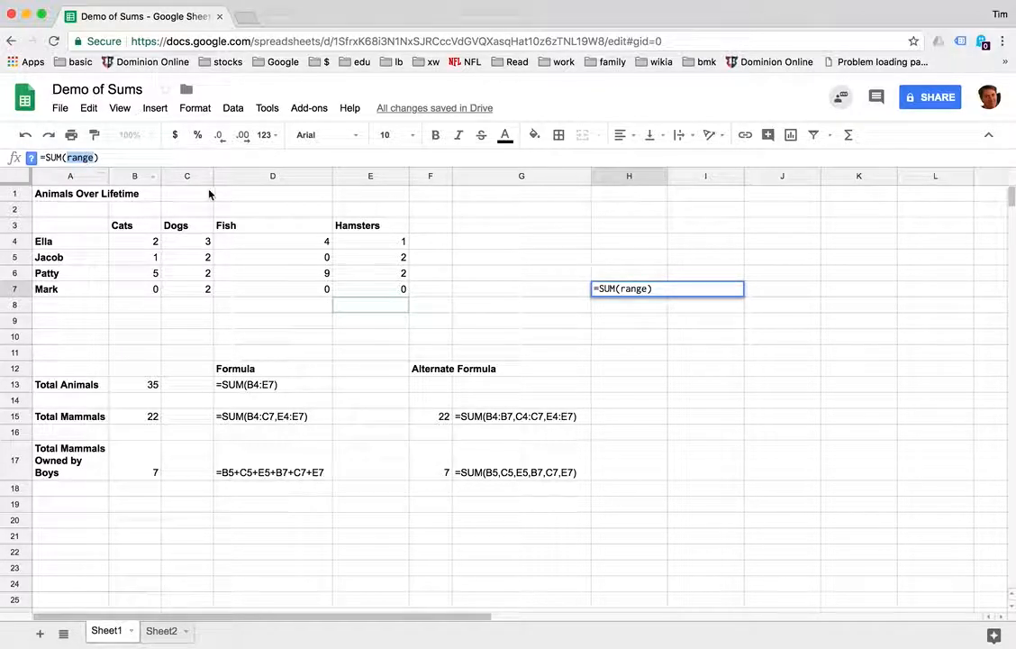
click(630, 289)
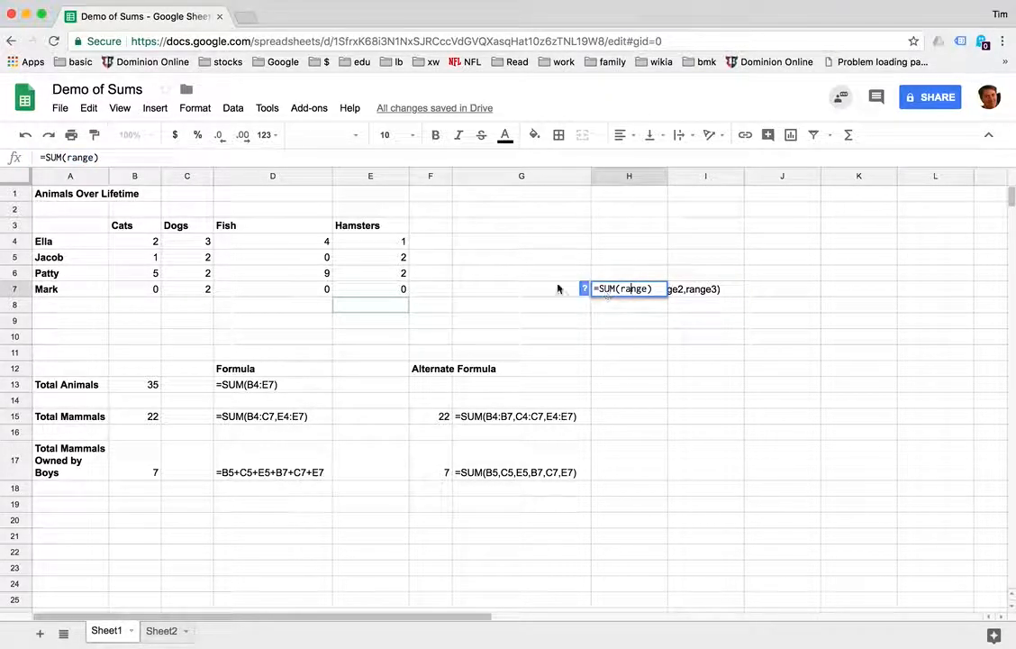
double_click(83, 159)
drag(386, 243, 138, 289)
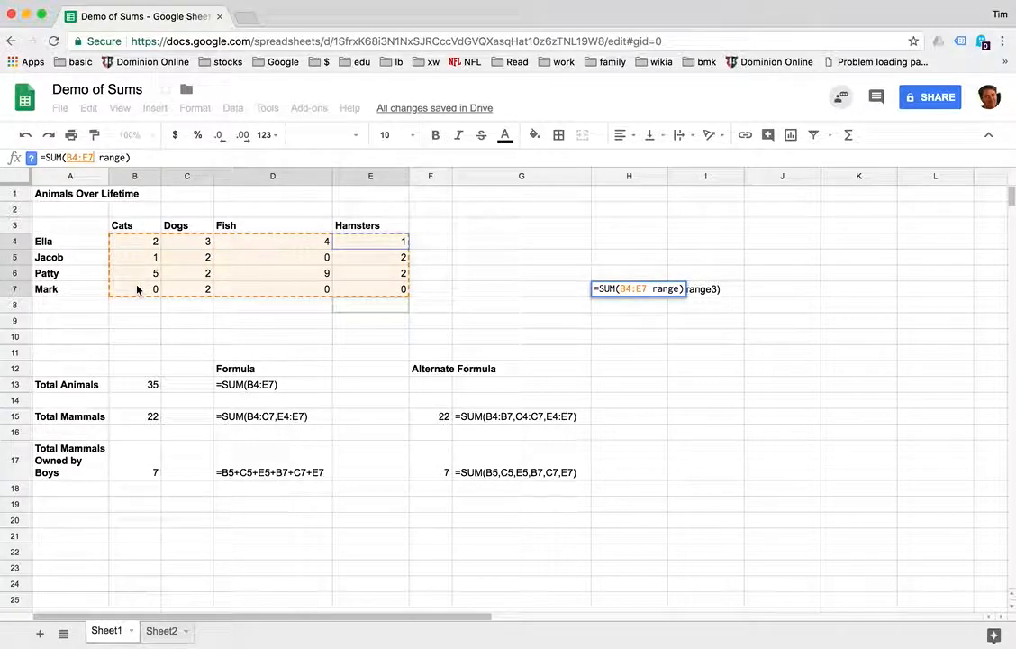
double_click(109, 157)
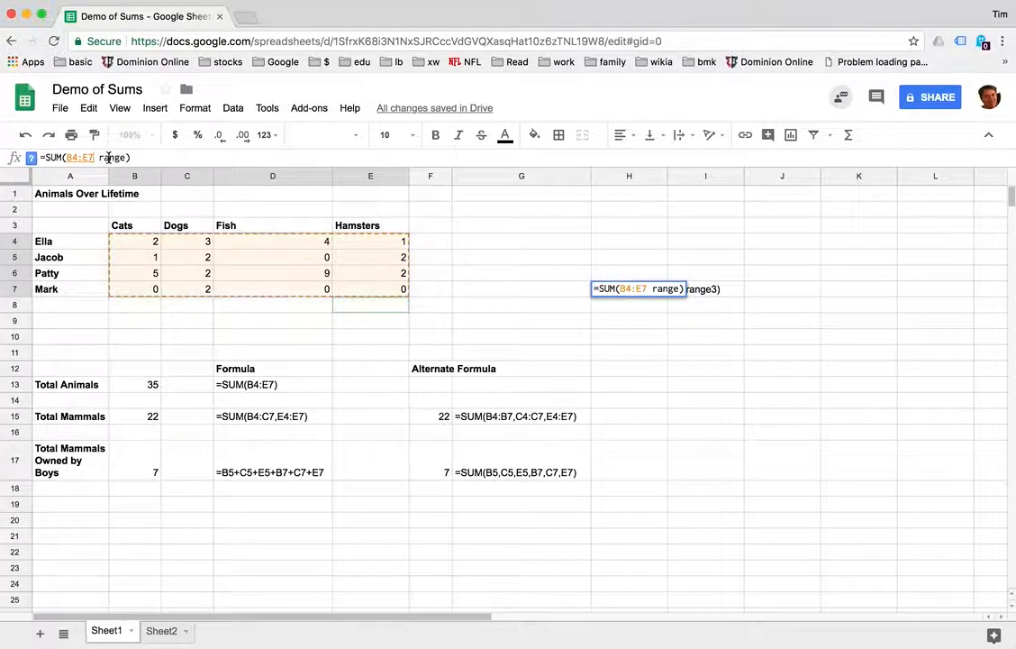
key(BackSpace)
key(BackSpace)
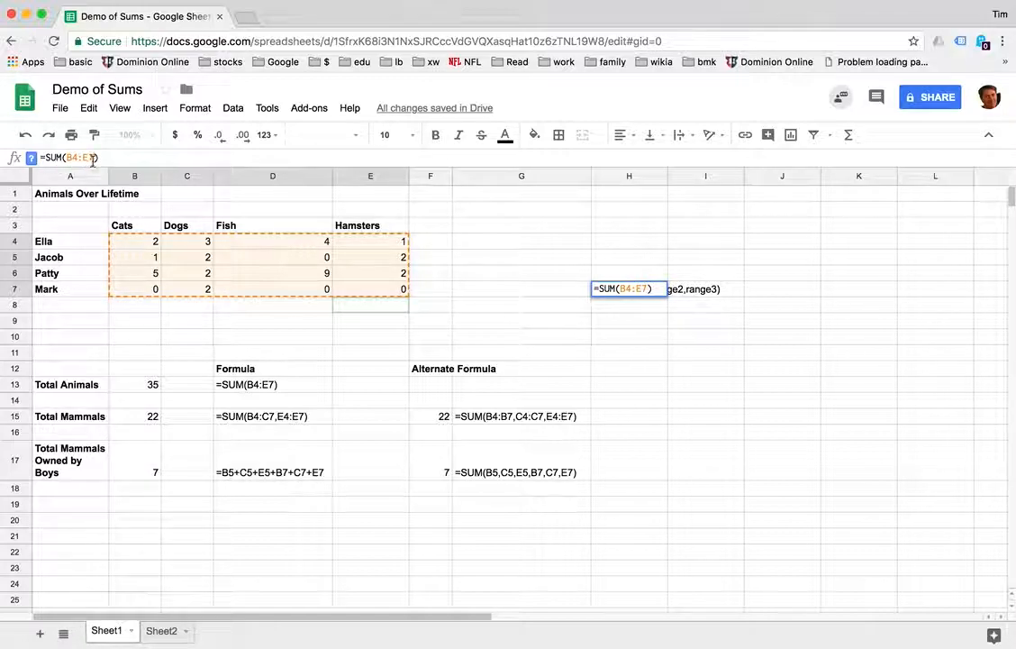
click(129, 242)
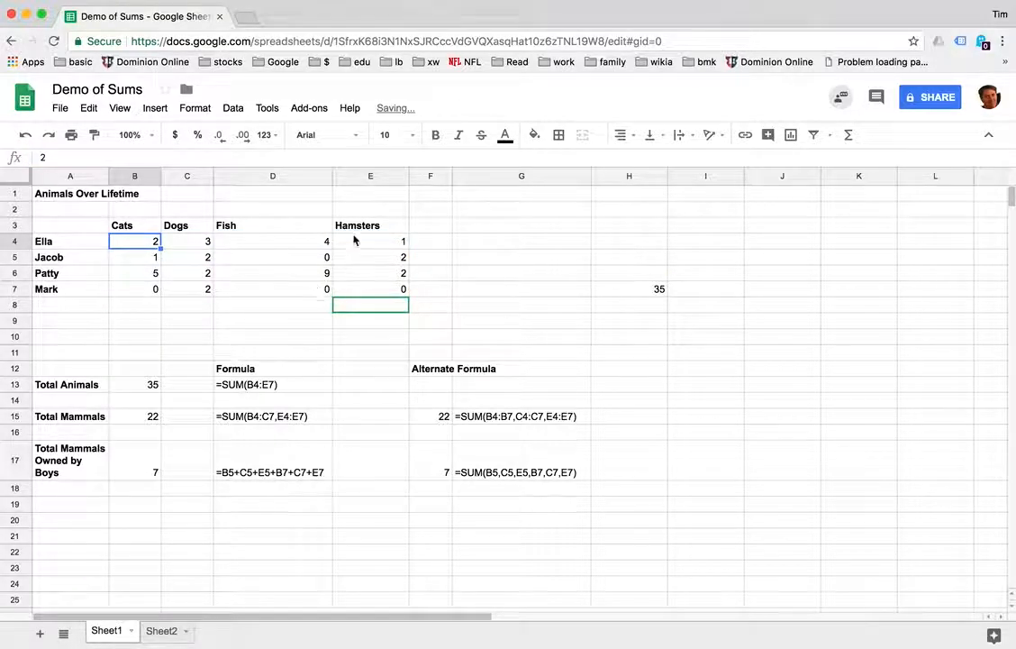
- Examine the Total Animals formula in B13 and compare its range with the animal counts in B4:E7
click(365, 289)
drag(128, 241, 349, 294)
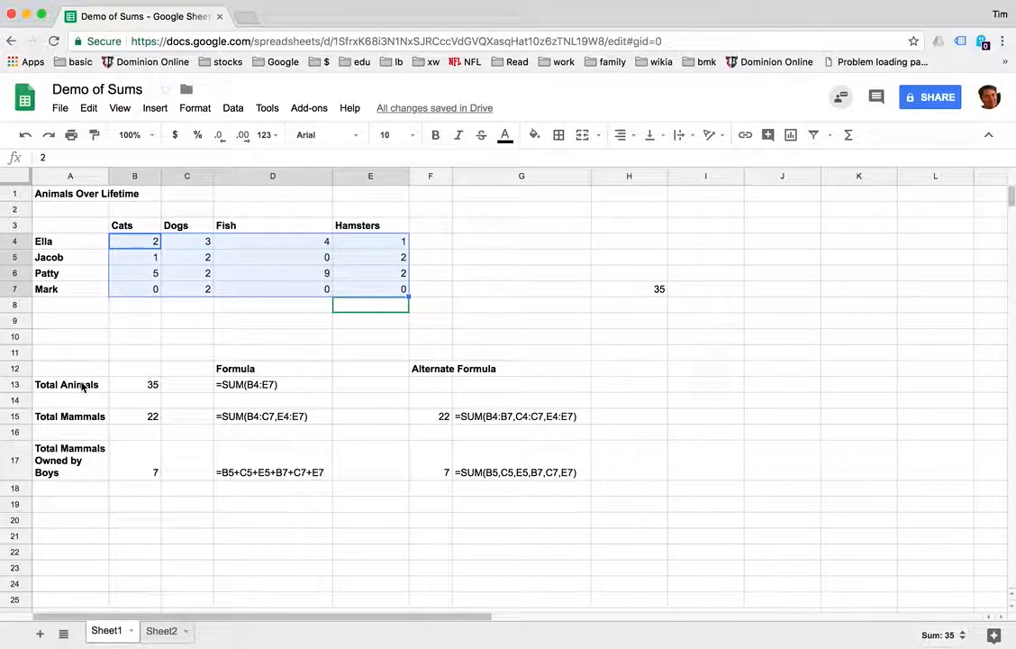
click(149, 385)
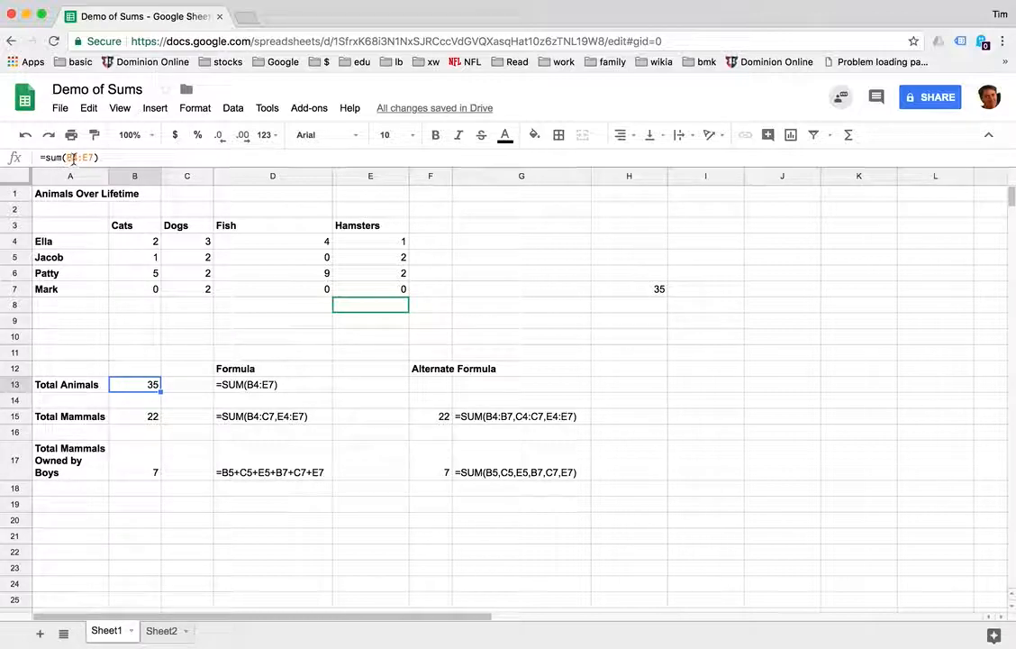
drag(125, 239, 365, 290)
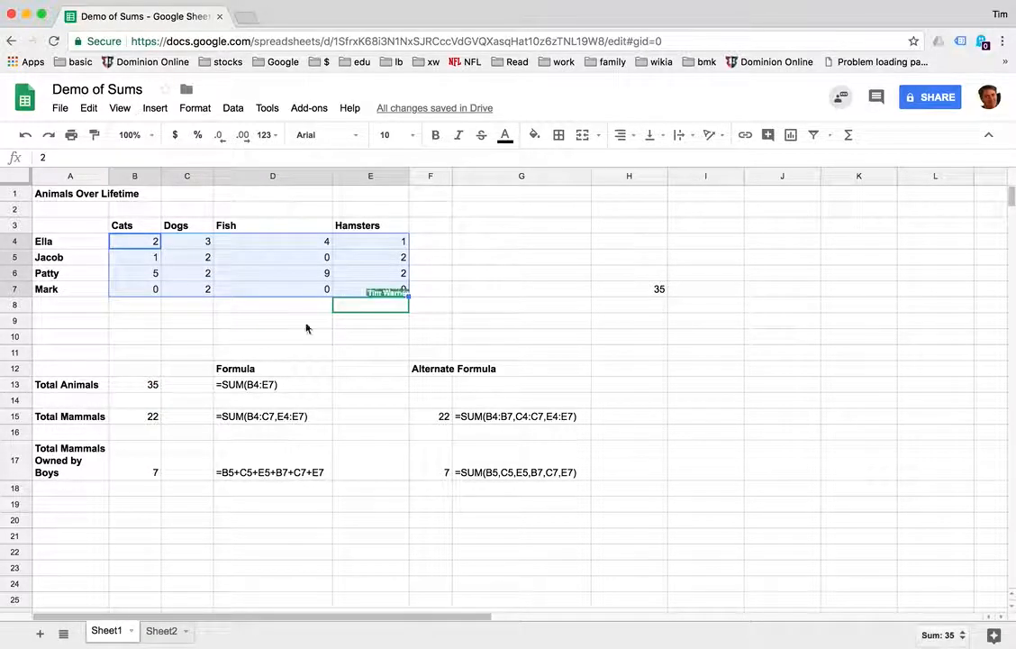
click(147, 386)
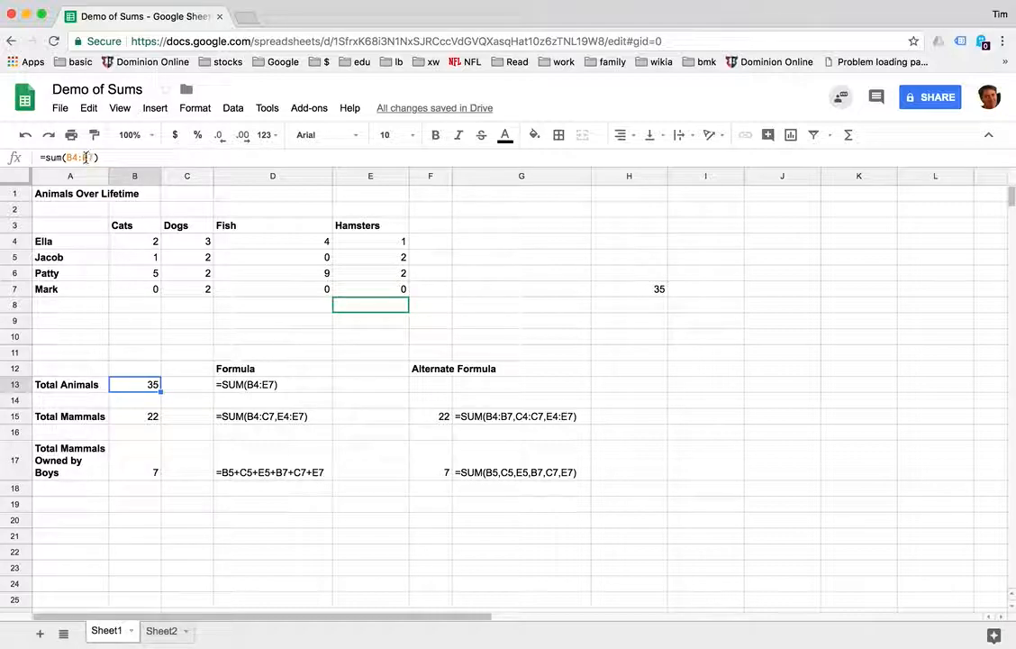
click(85, 156)
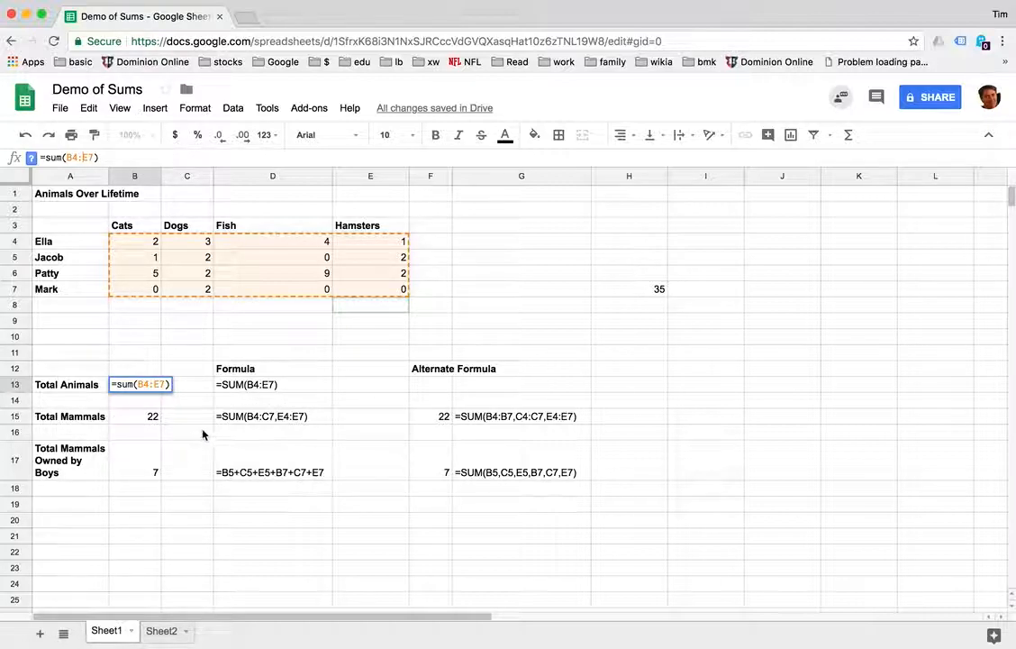
- Examine which ranges the Total Mammals formula in B15 and its alternate formula in F15 add up
click(141, 418)
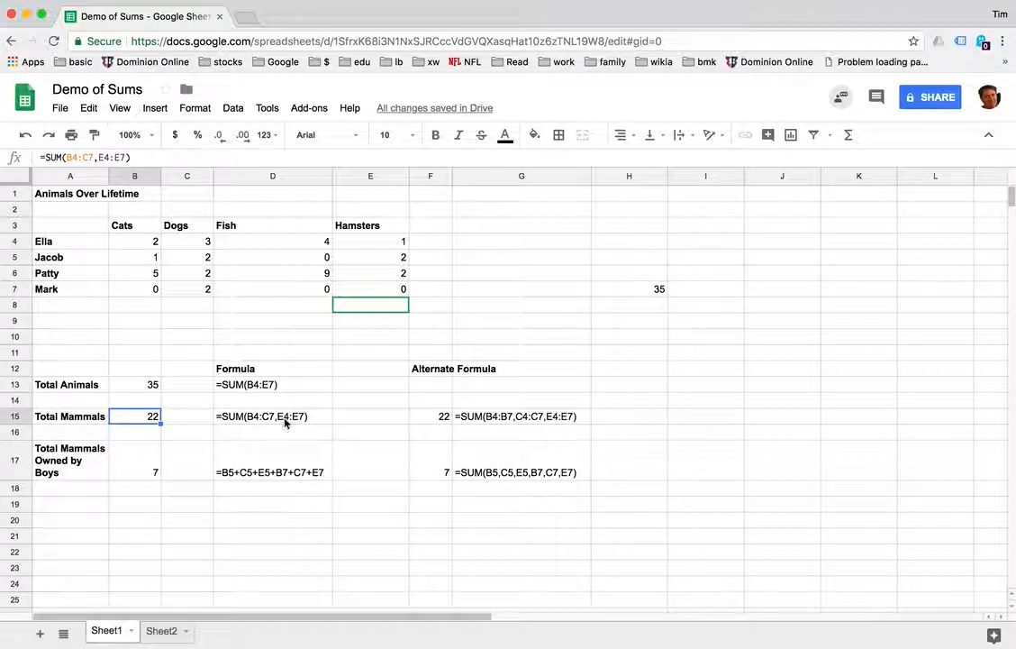
click(89, 158)
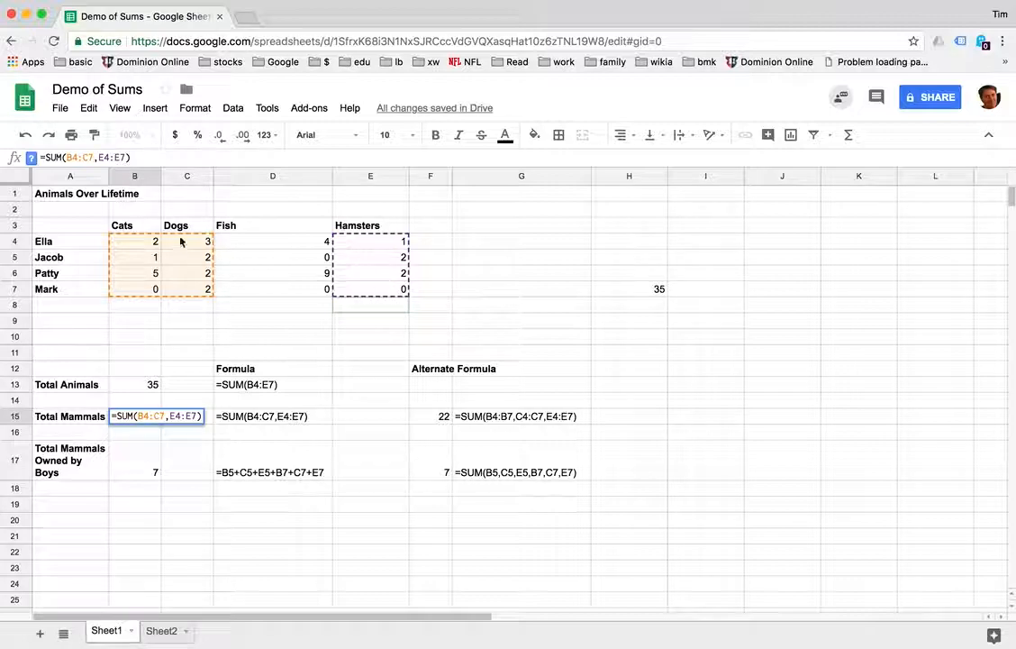
click(182, 417)
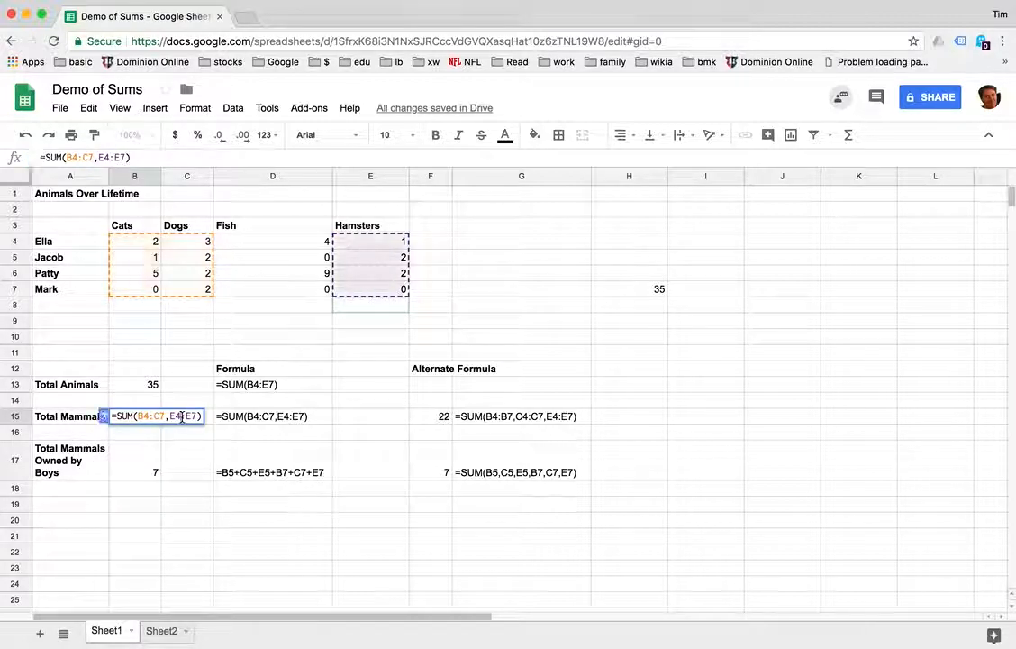
click(143, 417)
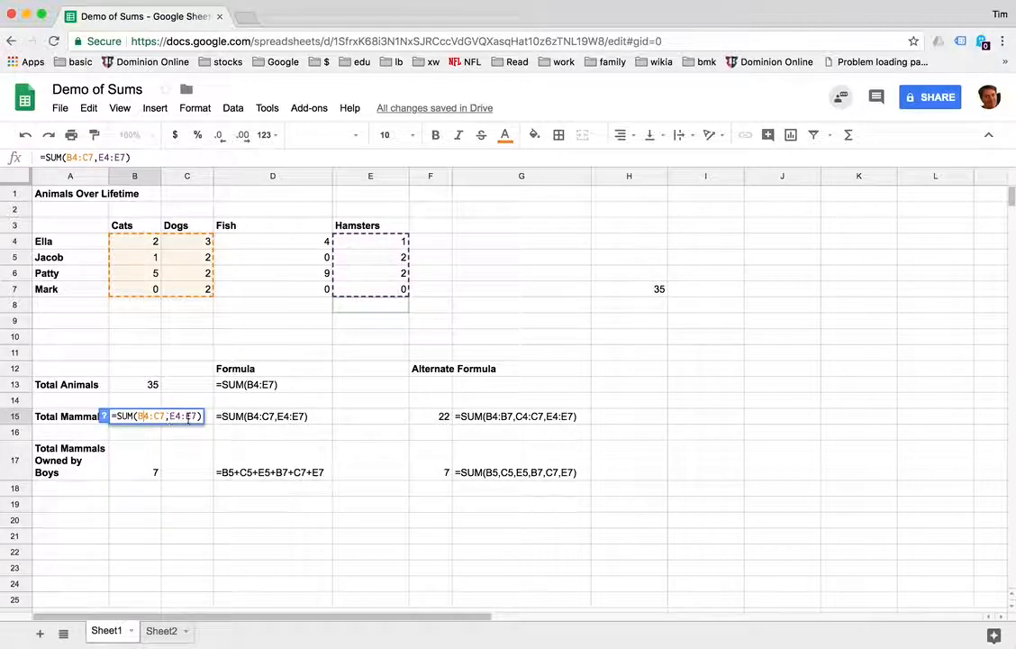
click(187, 416)
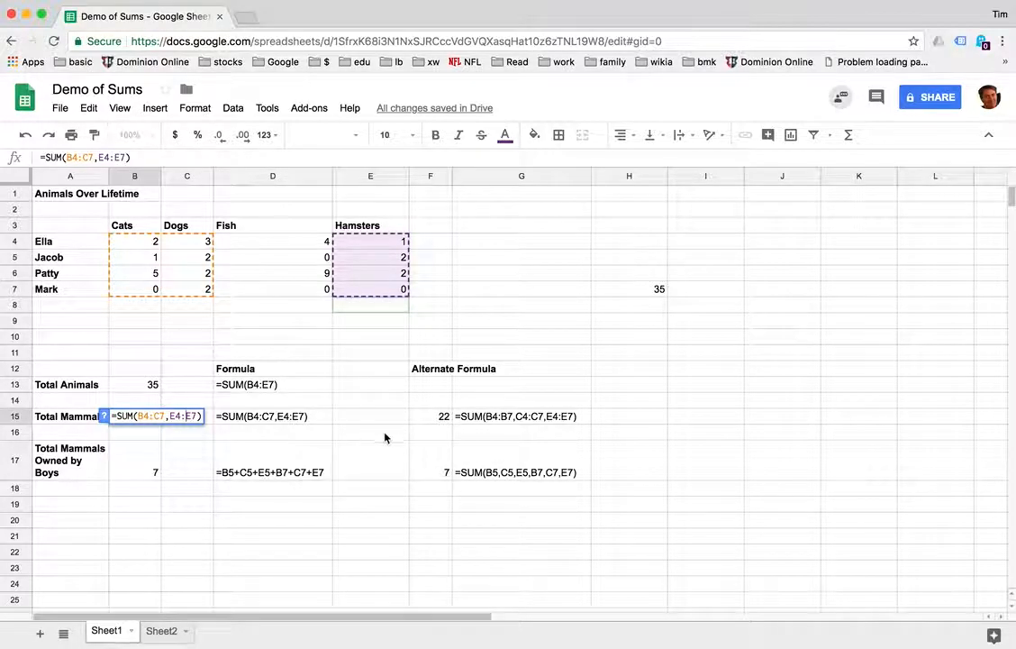
click(426, 417)
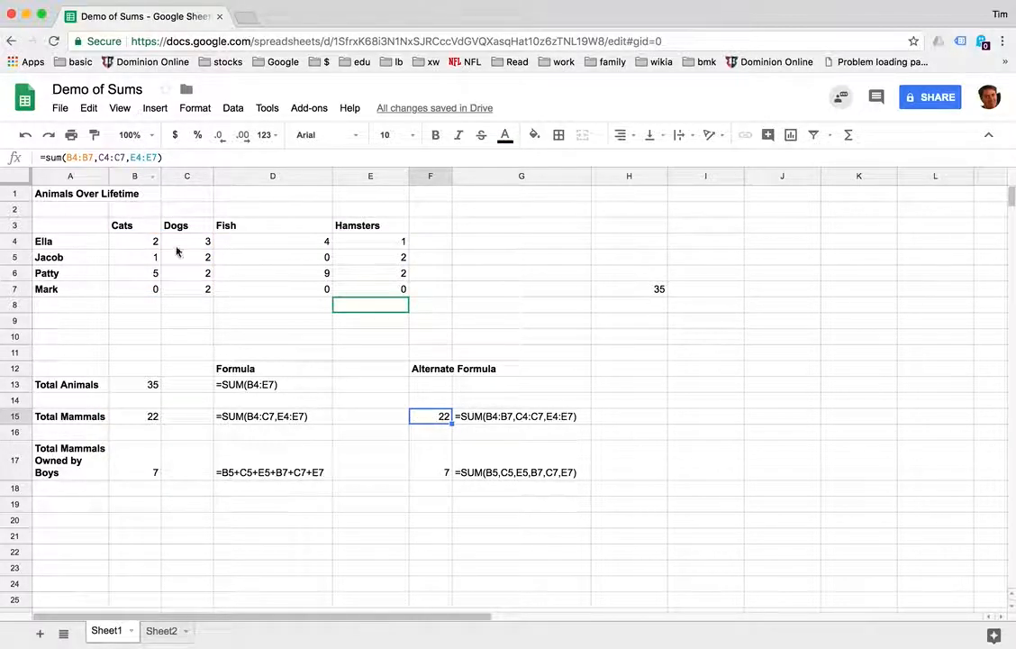
click(127, 159)
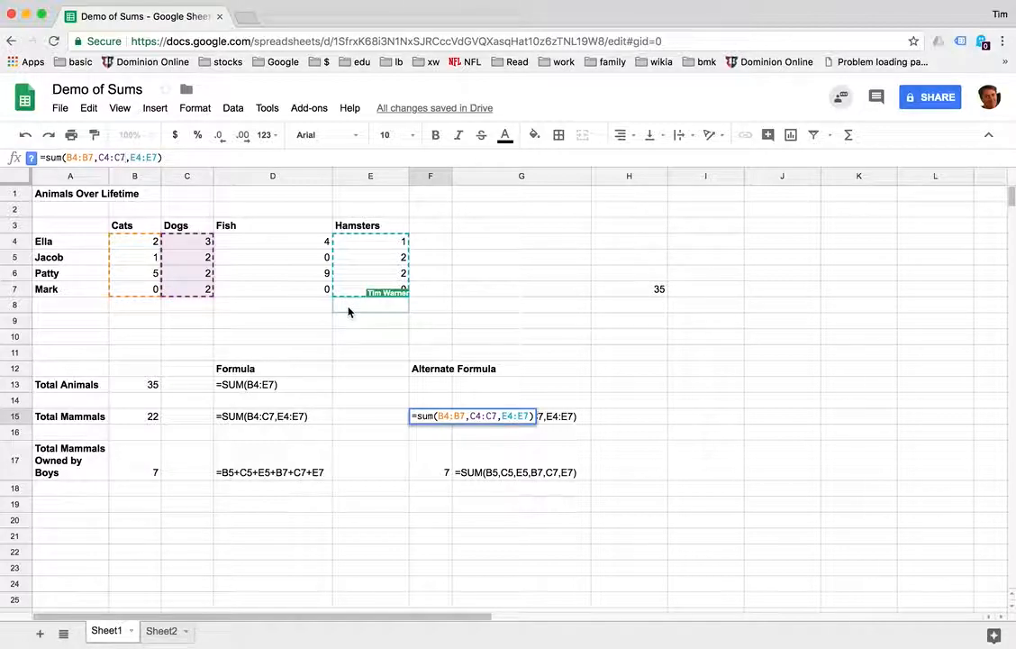
- Examine the cells referenced by the Total Mammals Owned by Boys formula in B17 and its alternate in F17
click(152, 465)
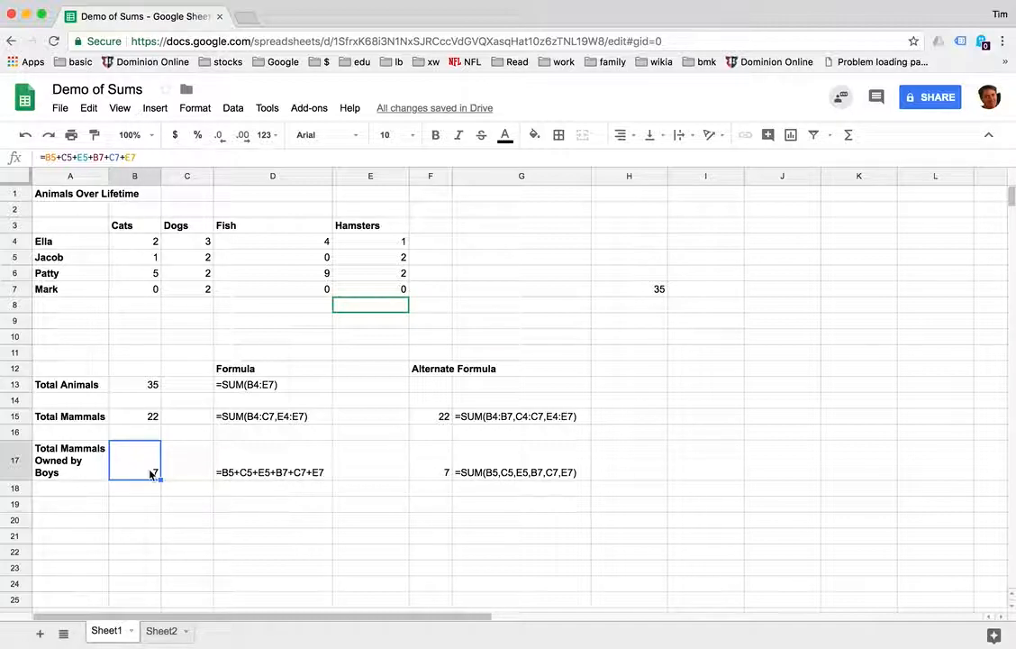
click(144, 159)
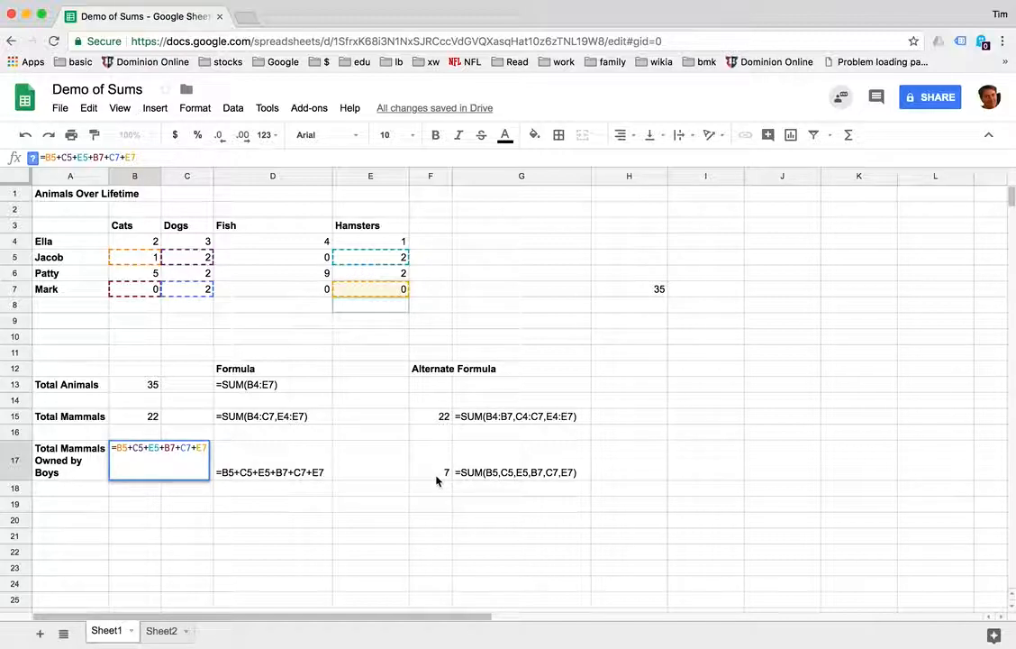
click(496, 469)
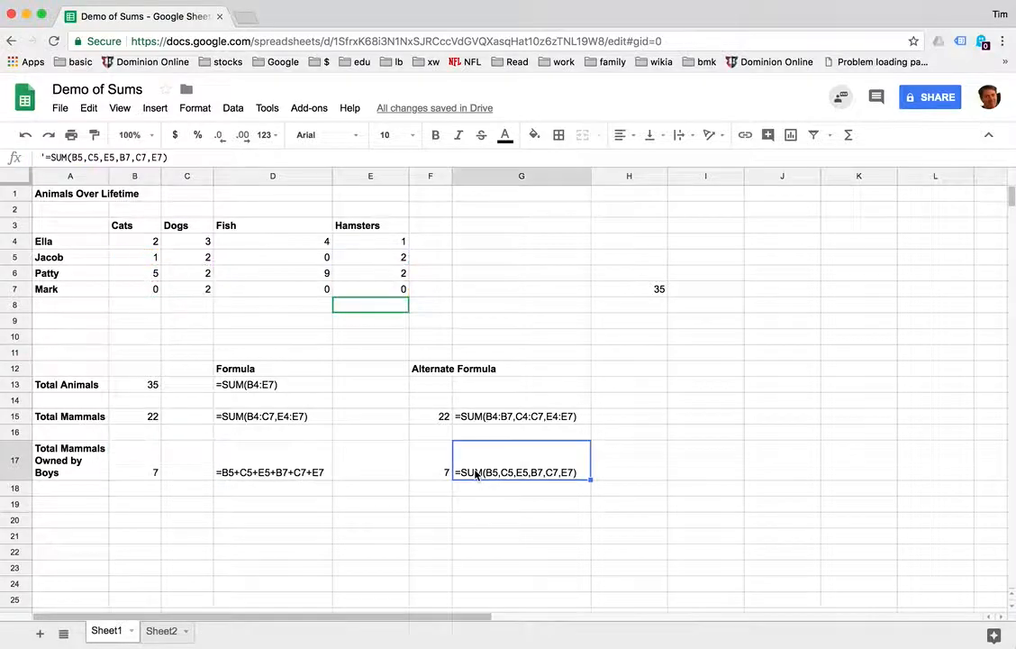
click(69, 157)
click(421, 475)
click(78, 158)
click(284, 502)
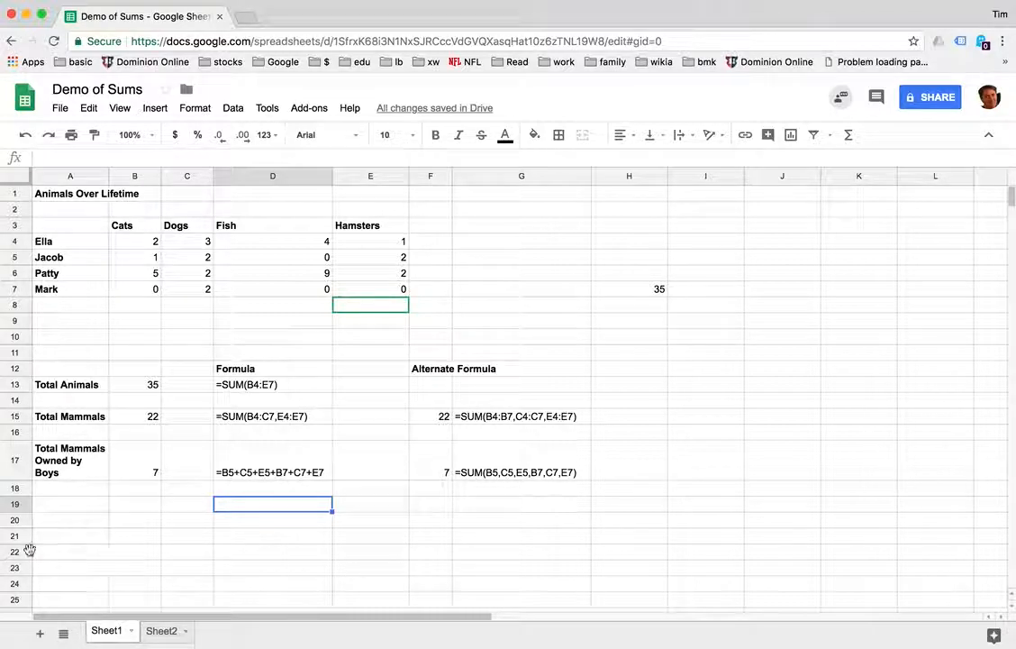
- Set the Fish count in cell D5 to 1
click(275, 259)
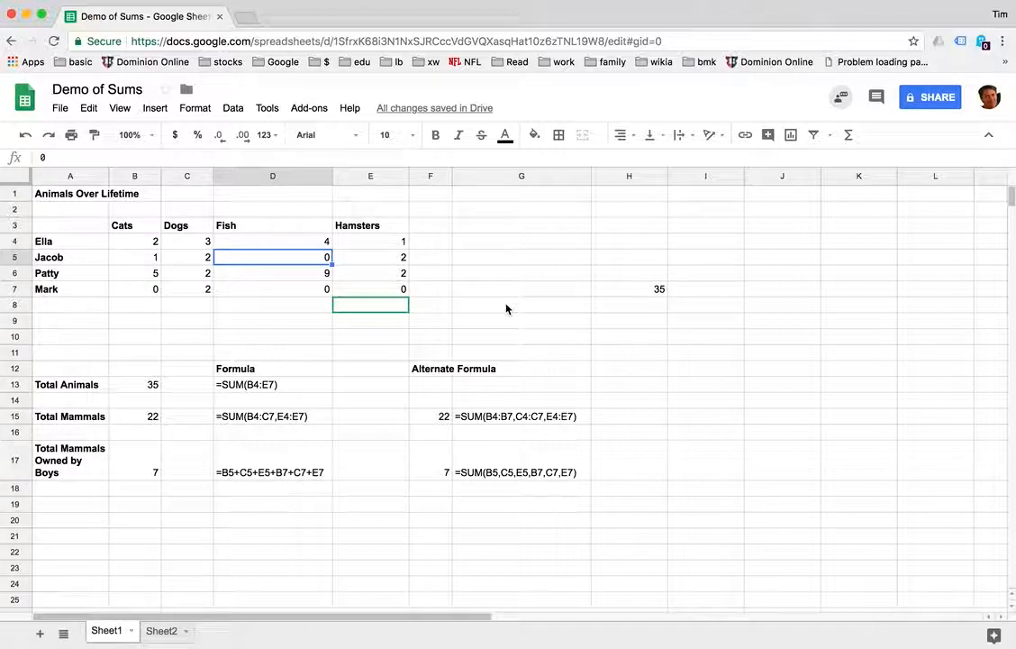
text(1)
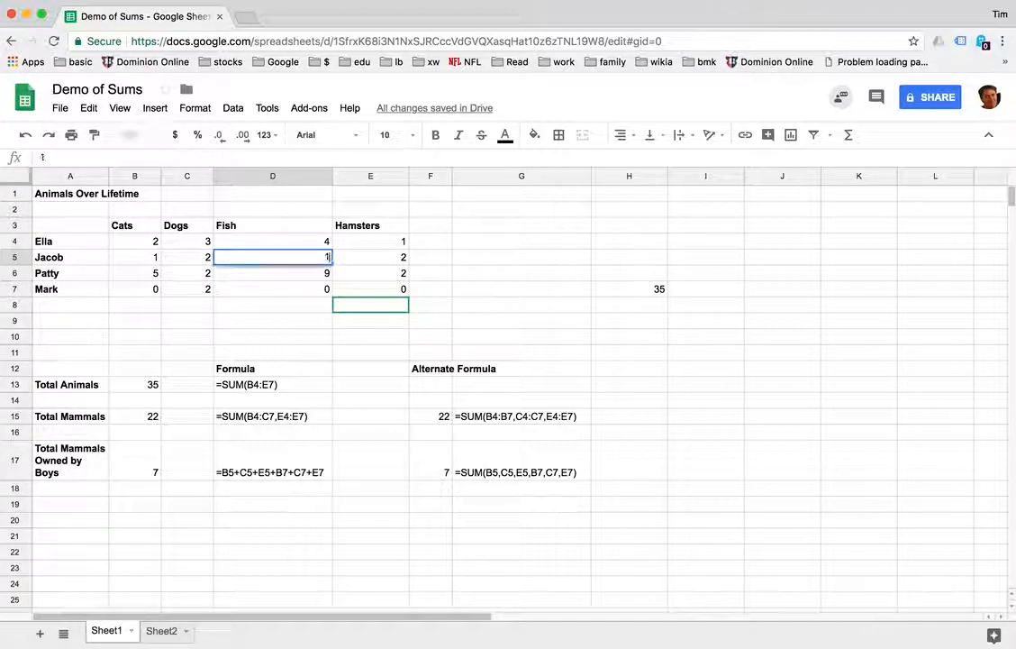
key(Return)
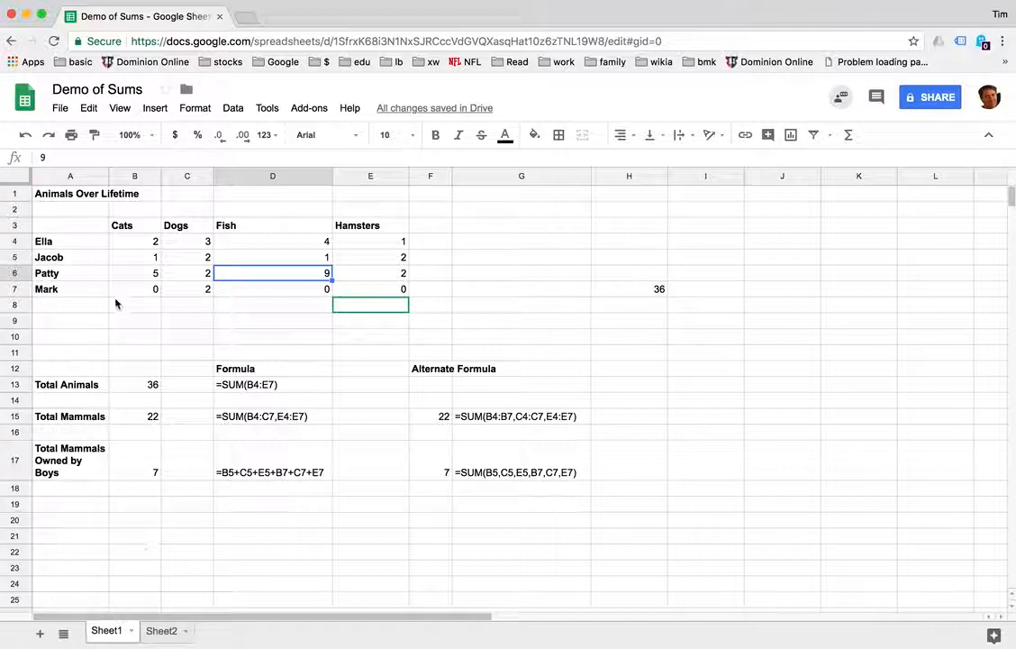
- Set the Cats count in cell B7 to 2
click(138, 290)
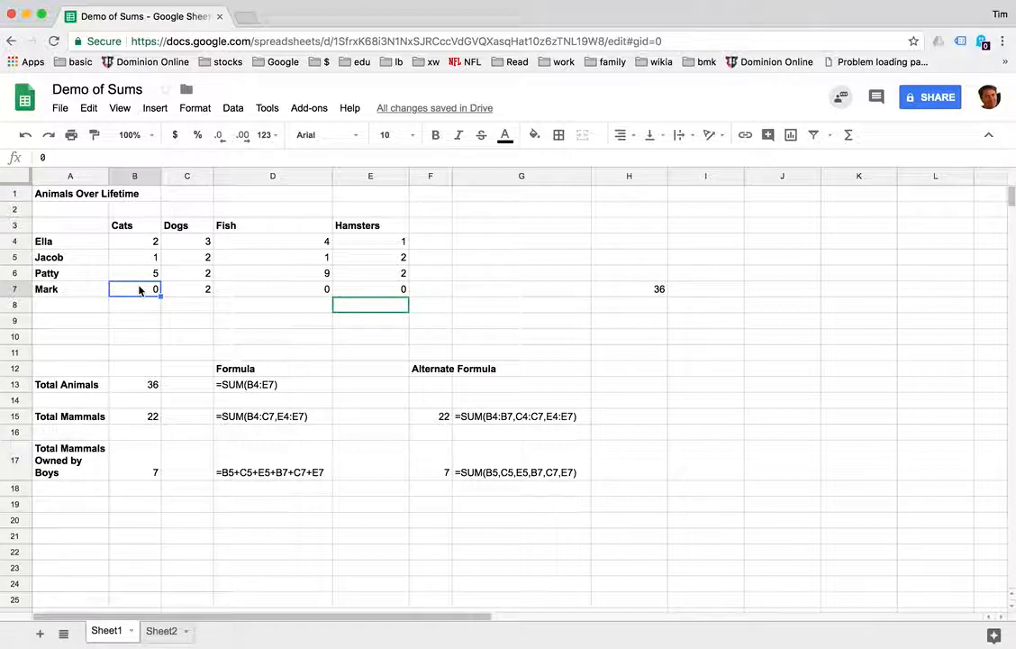
text(2)
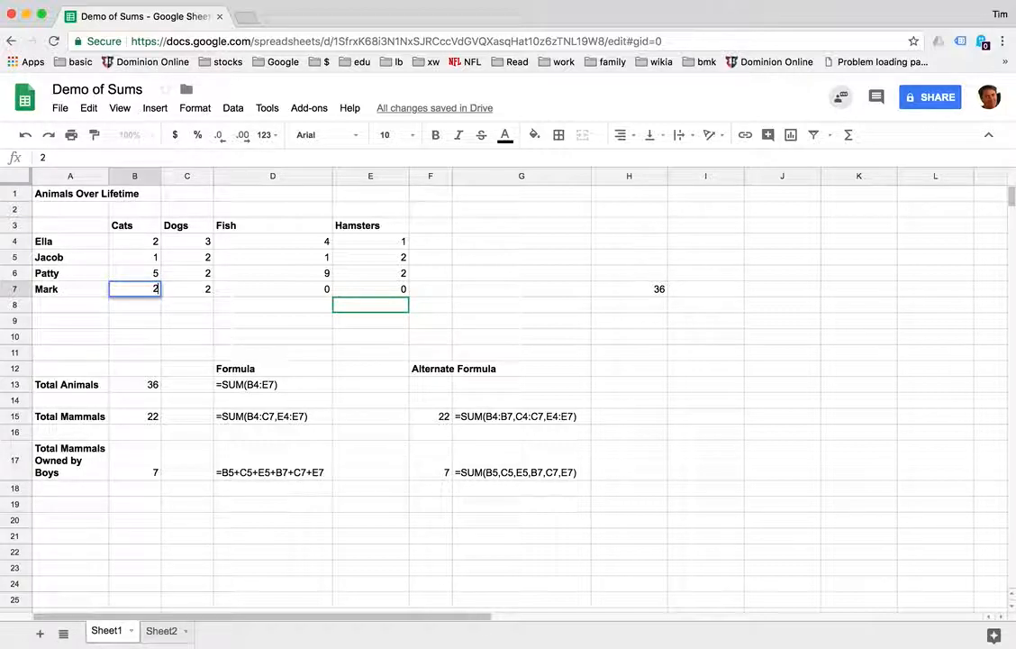
key(Return)
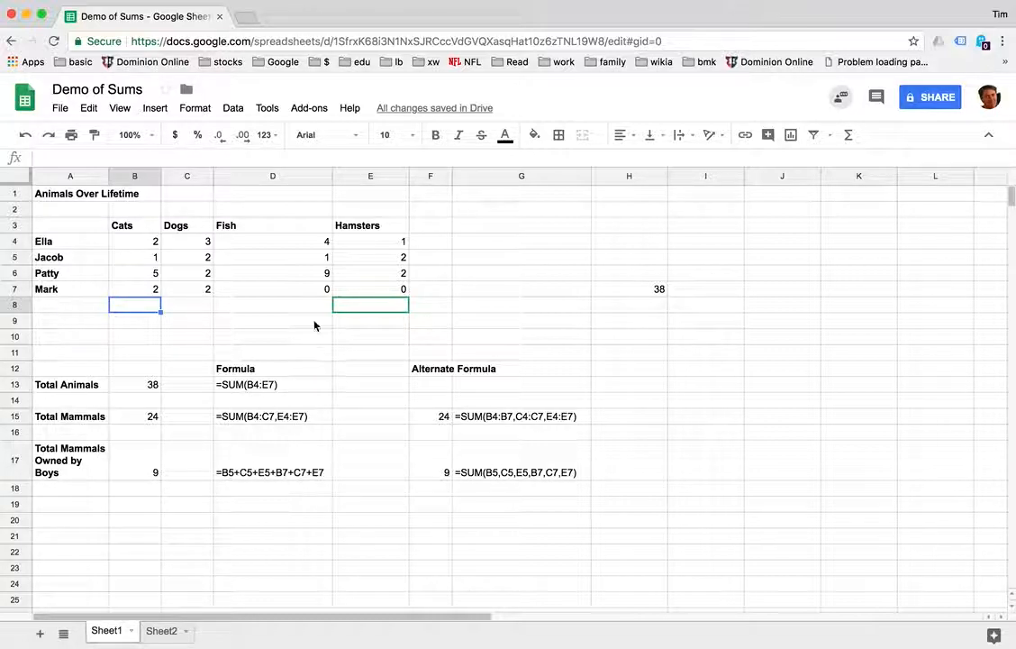
- Compare the Hamsters count in E7 with the ranges used by the Total Mammals formula in B15
mouse_move(335, 312)
click(353, 288)
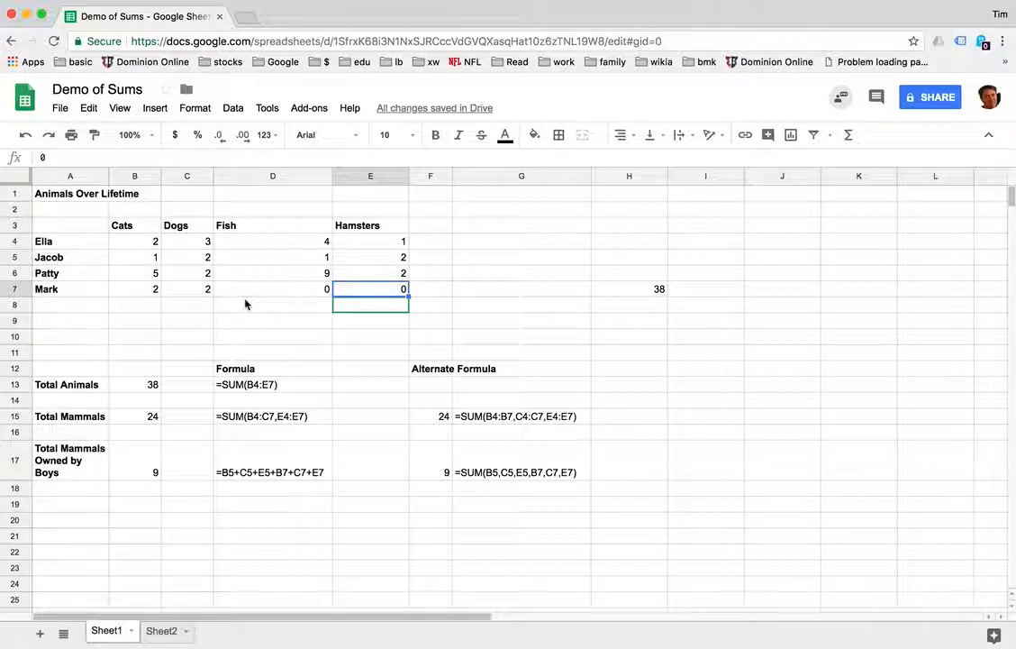
click(147, 417)
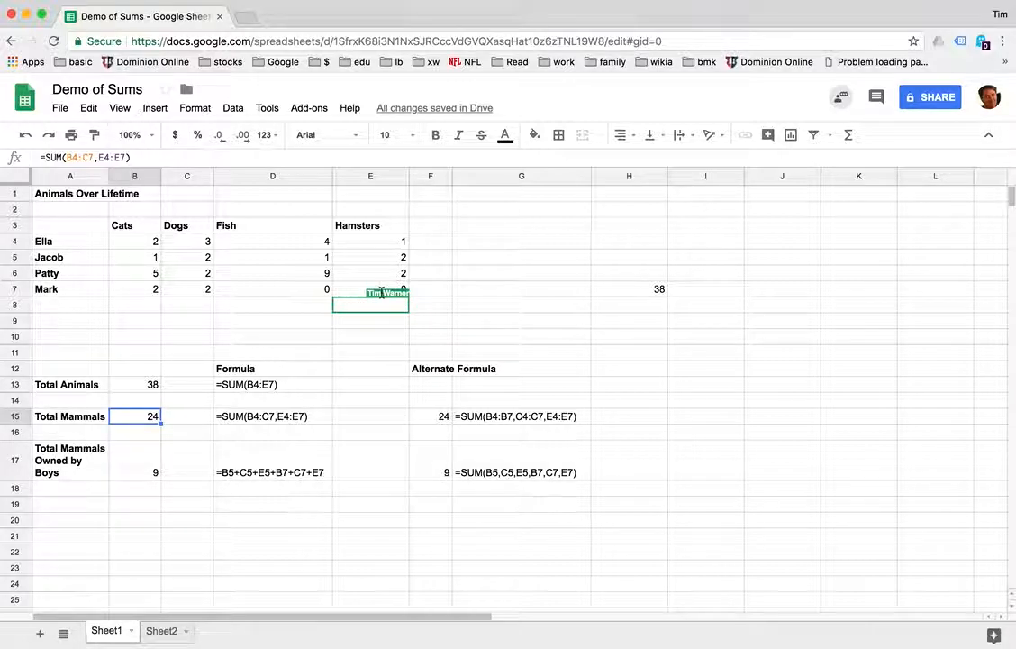
click(353, 290)
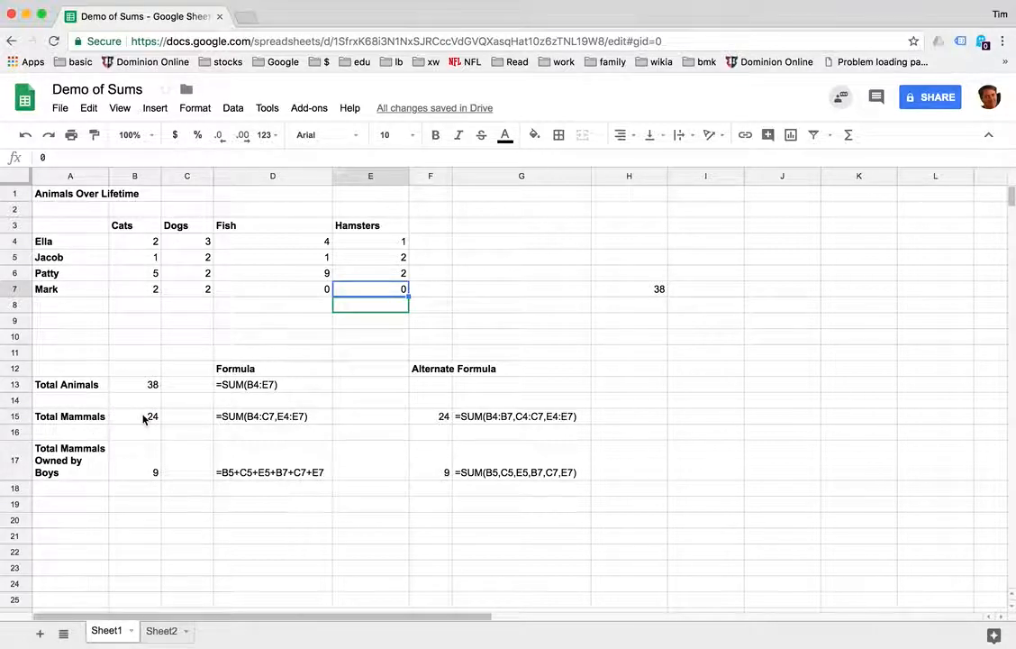
- Shorten the Hamsters range in the Total Mammals formula in B15 so it reads =SUM(B4:C7,E4:E6)
click(144, 415)
click(125, 156)
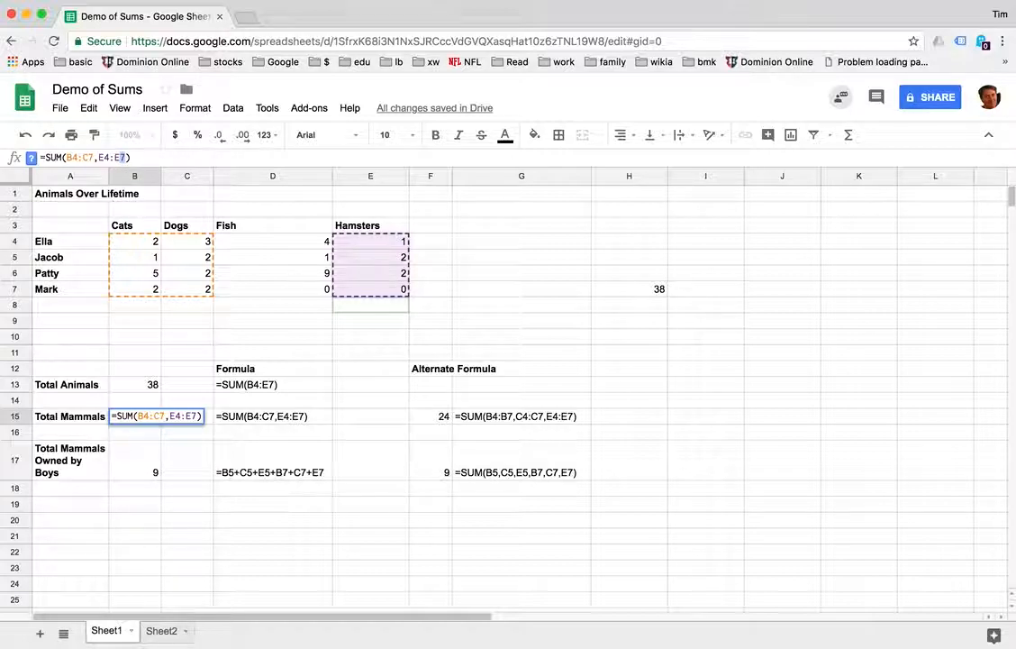
drag(390, 297, 388, 289)
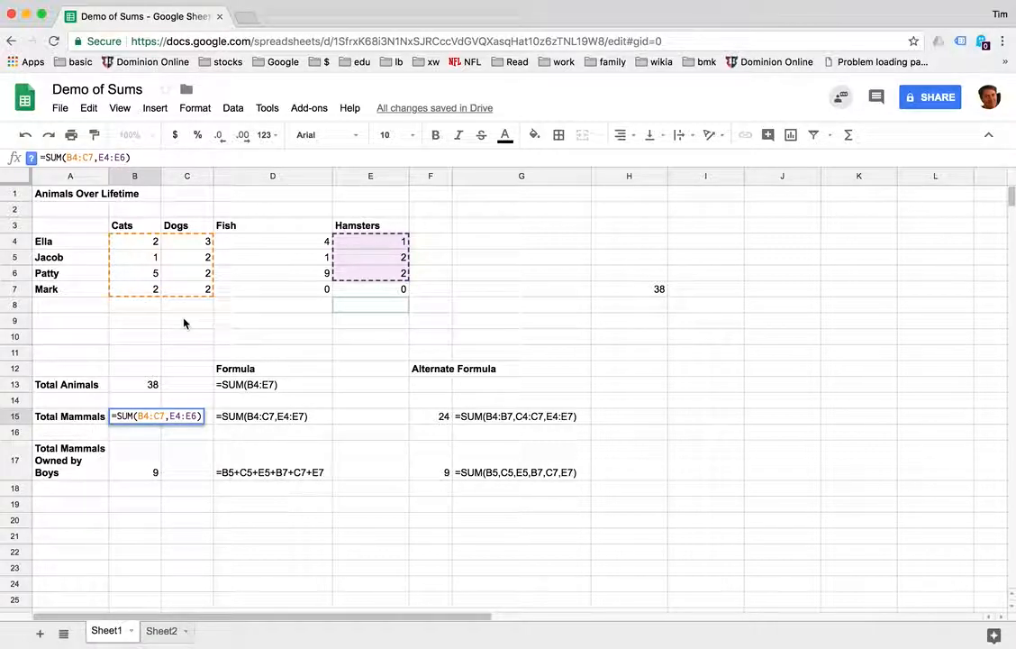
key(Return)
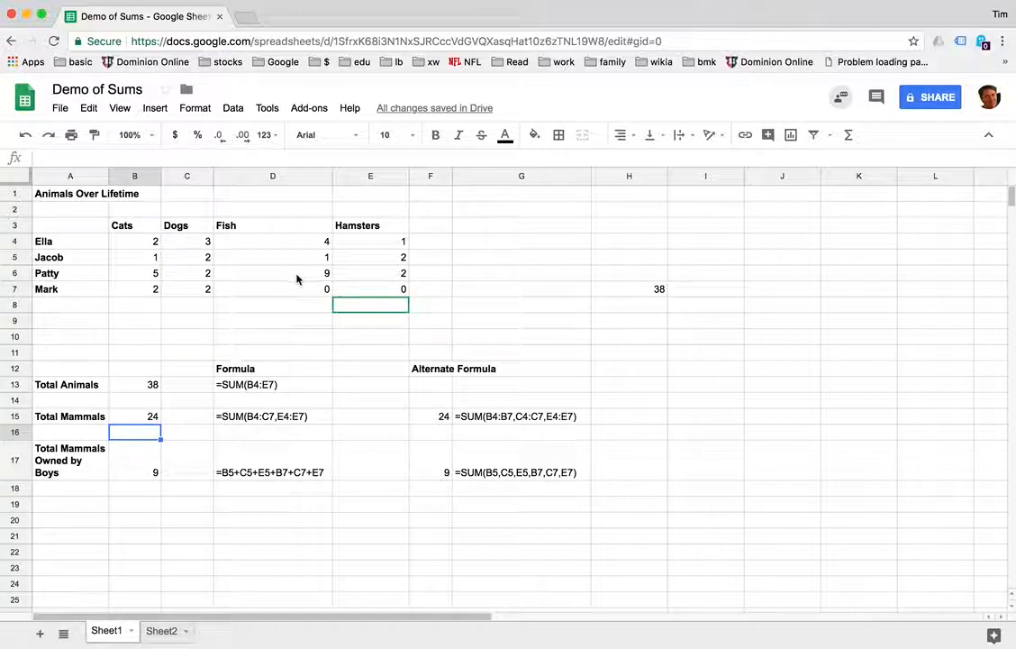
- Examine which cells the Total Animals formula in B13 adds up
click(151, 384)
key(Return)
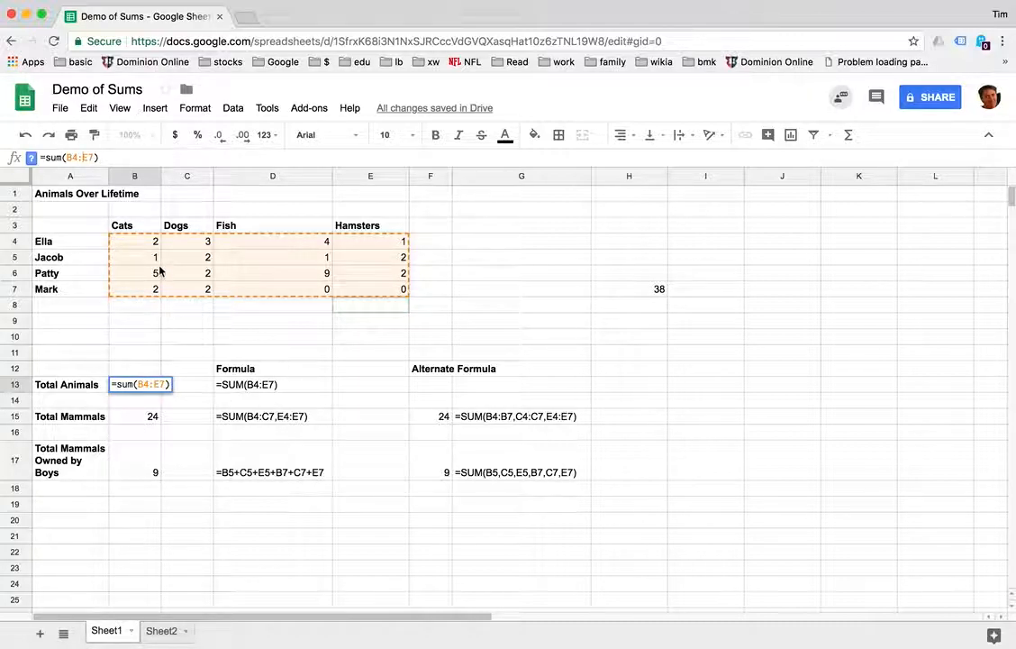
click(183, 390)
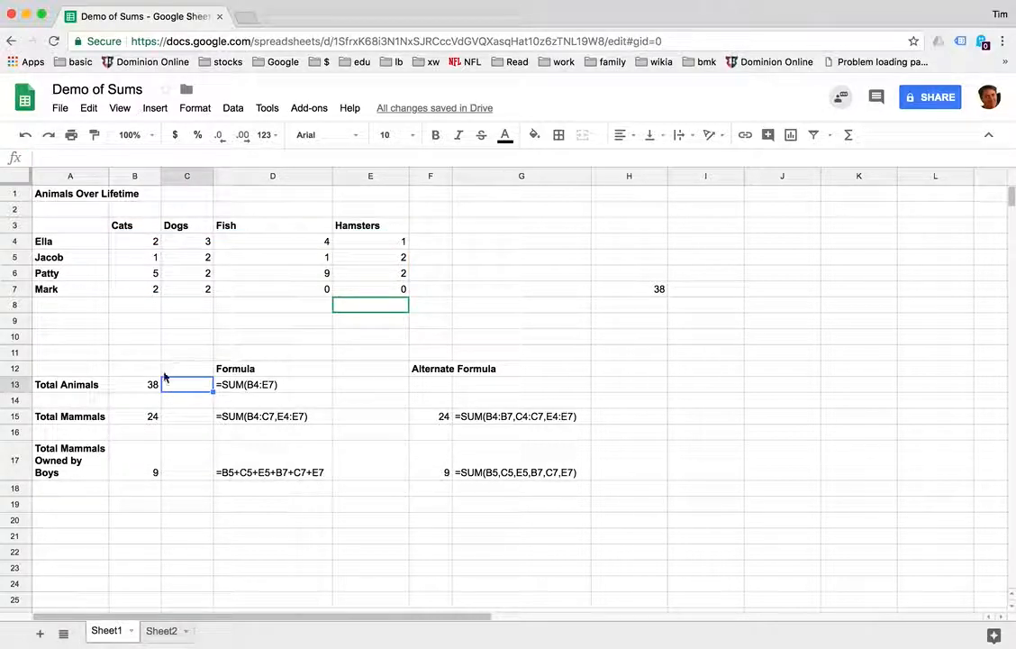
click(140, 384)
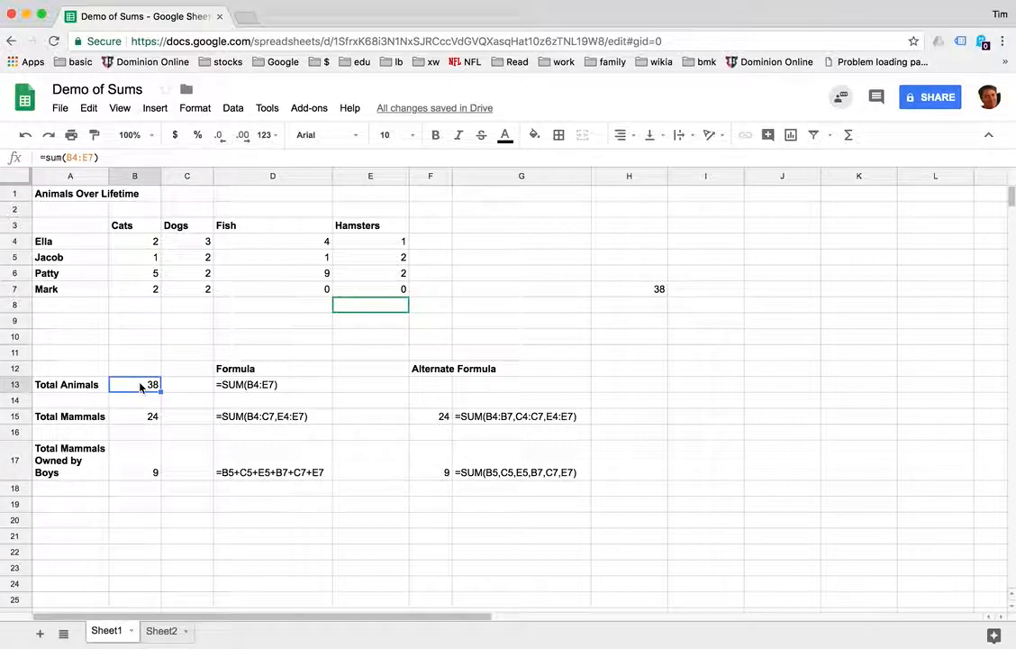
click(82, 157)
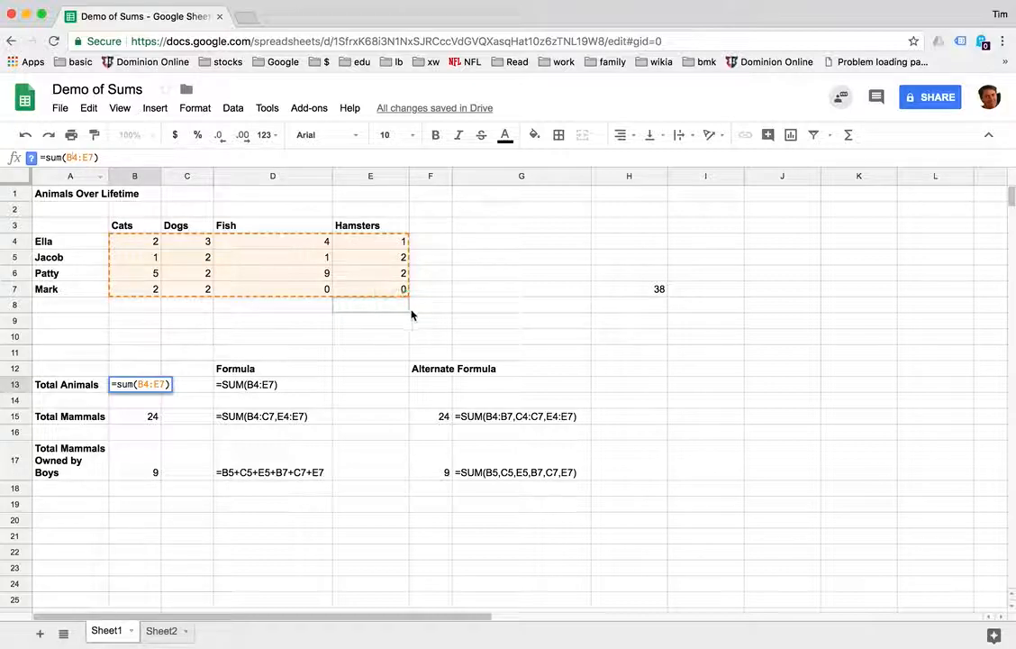
- Correct the Total Mammals formula in B15 to =SUM(B4:C7,E4:E7) so it covers the last Hamsters cell
click(134, 416)
click(101, 157)
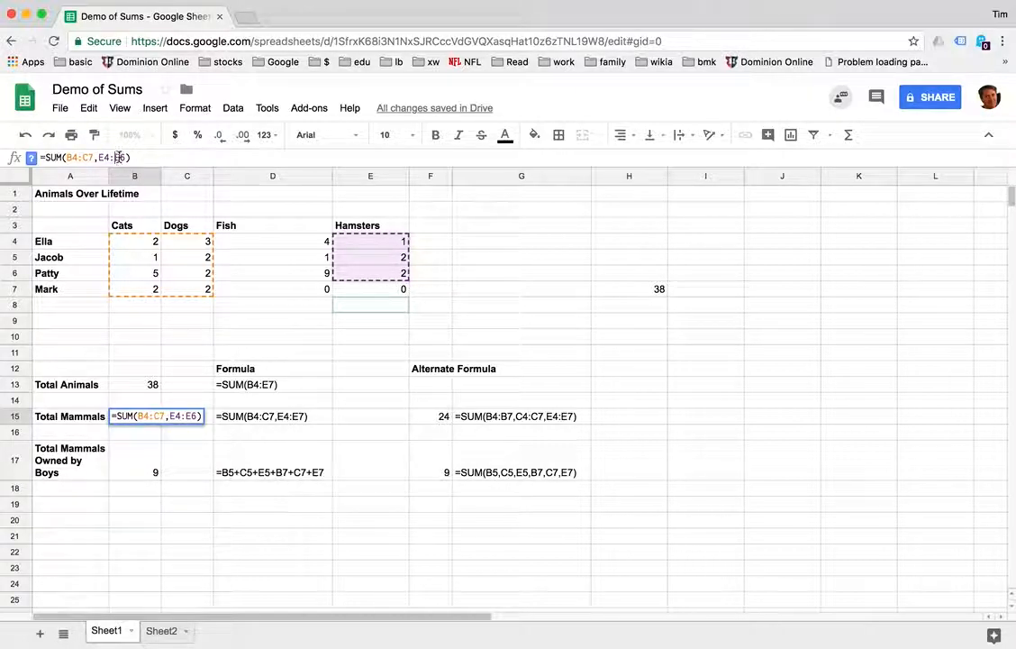
key(BackSpace)
text(7)
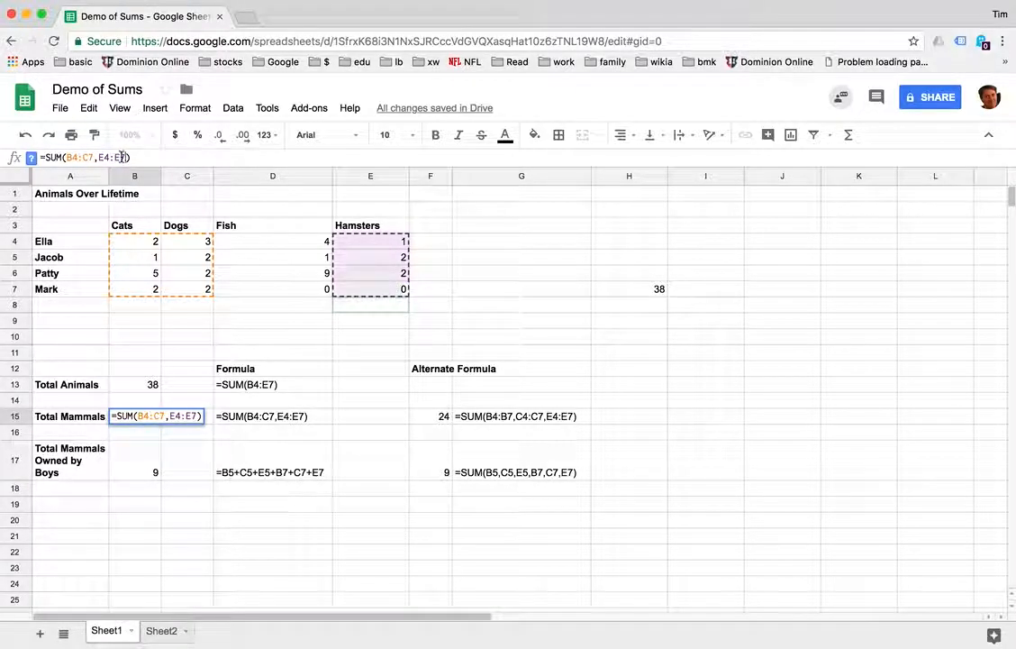
key(Return)
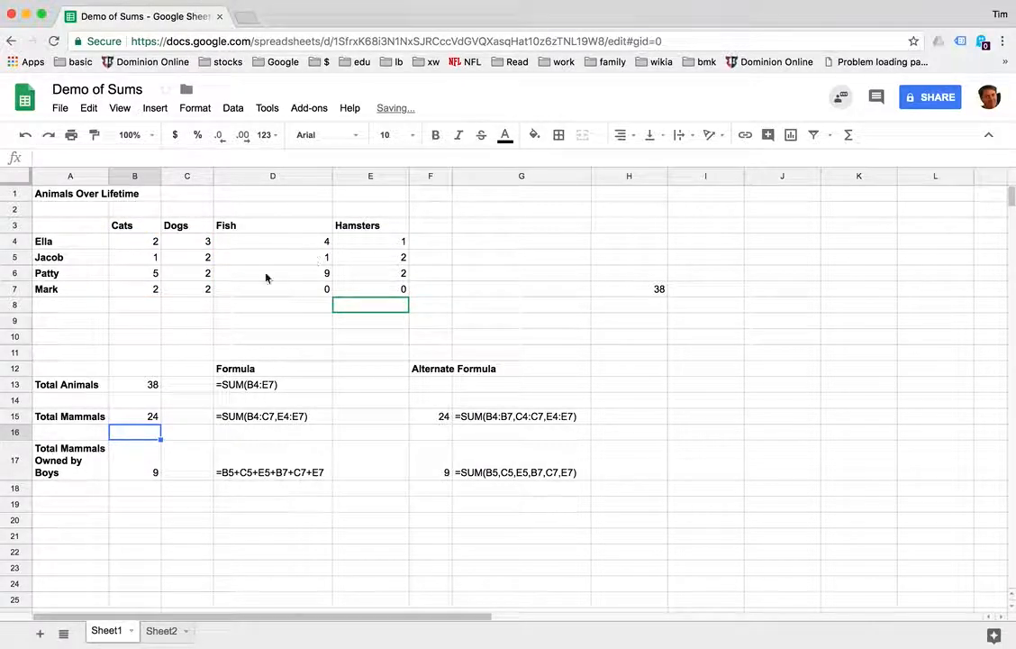
- Insert one blank row above row 6 of the animal table
click(16, 273)
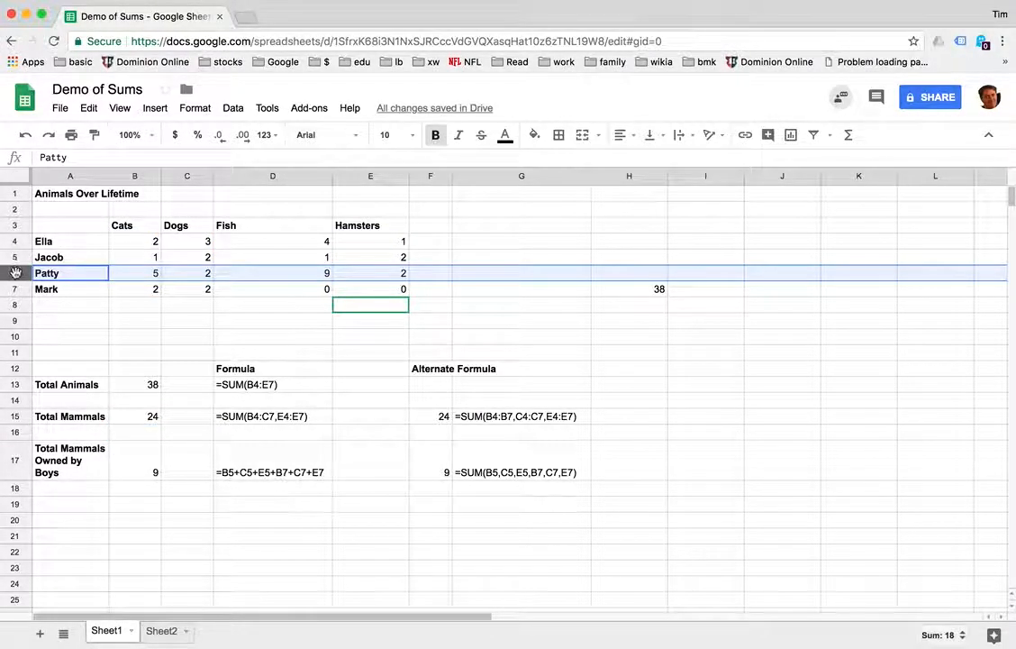
right_click(16, 273)
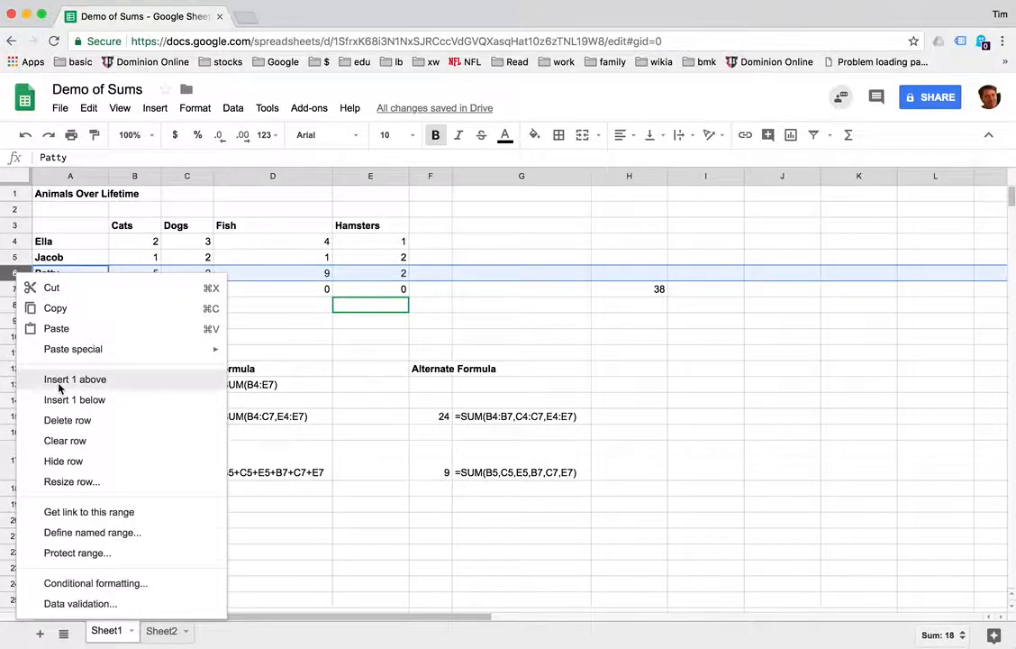
click(59, 380)
- Fill new row 6 with an owner's first name and counts of 2 cats, 4 dogs, 0 fish and 0 hamsters
click(77, 274)
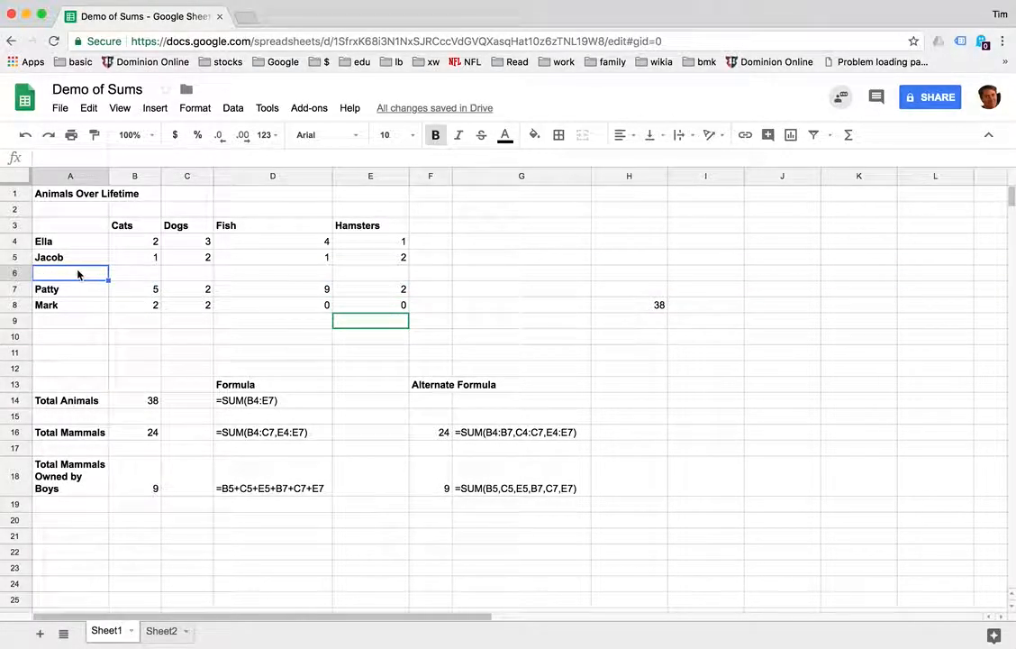
text(Jim)
key(Tab)
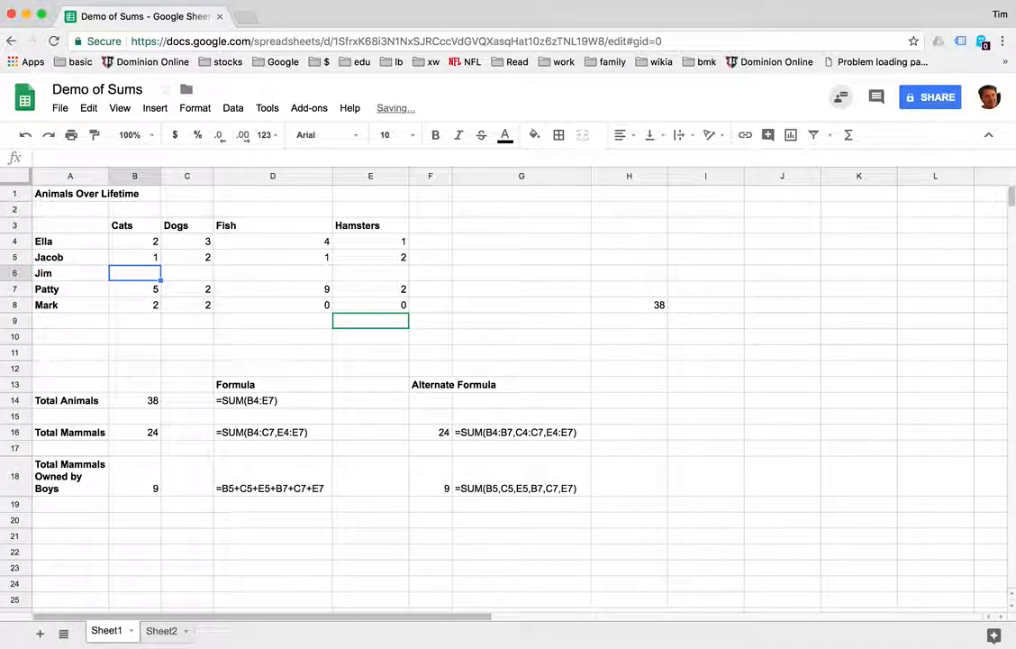
text(2)
key(Tab)
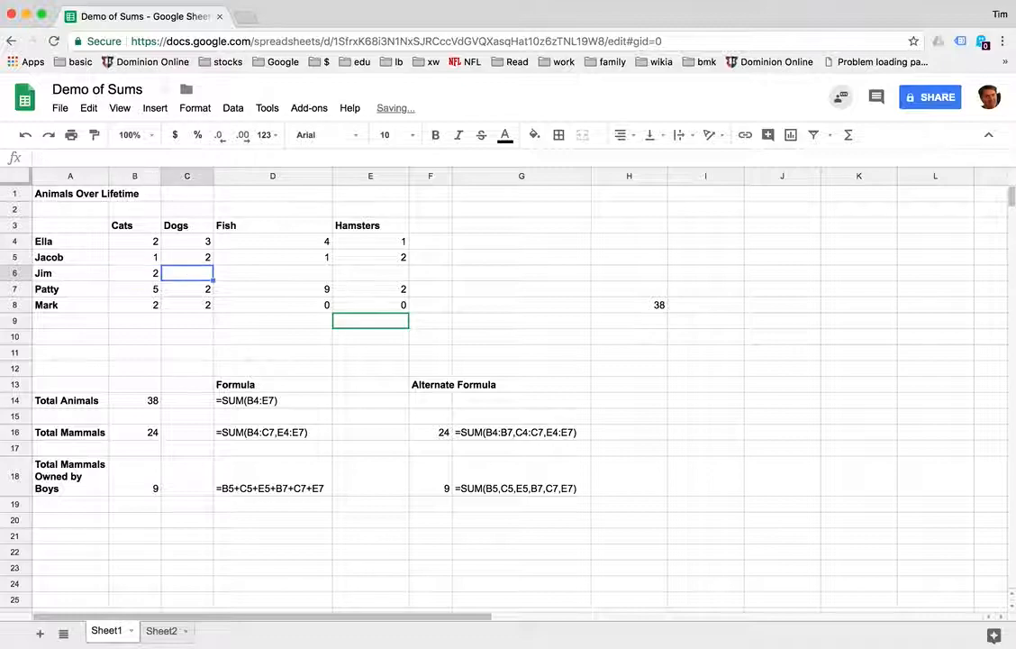
text(4)
key(Tab)
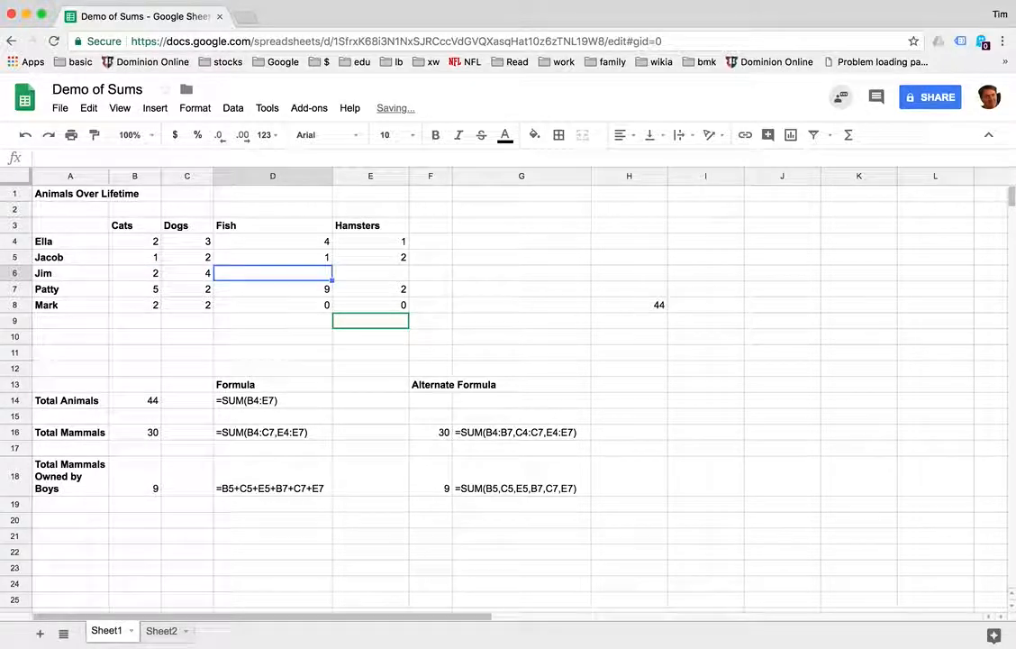
text(0)
key(Tab)
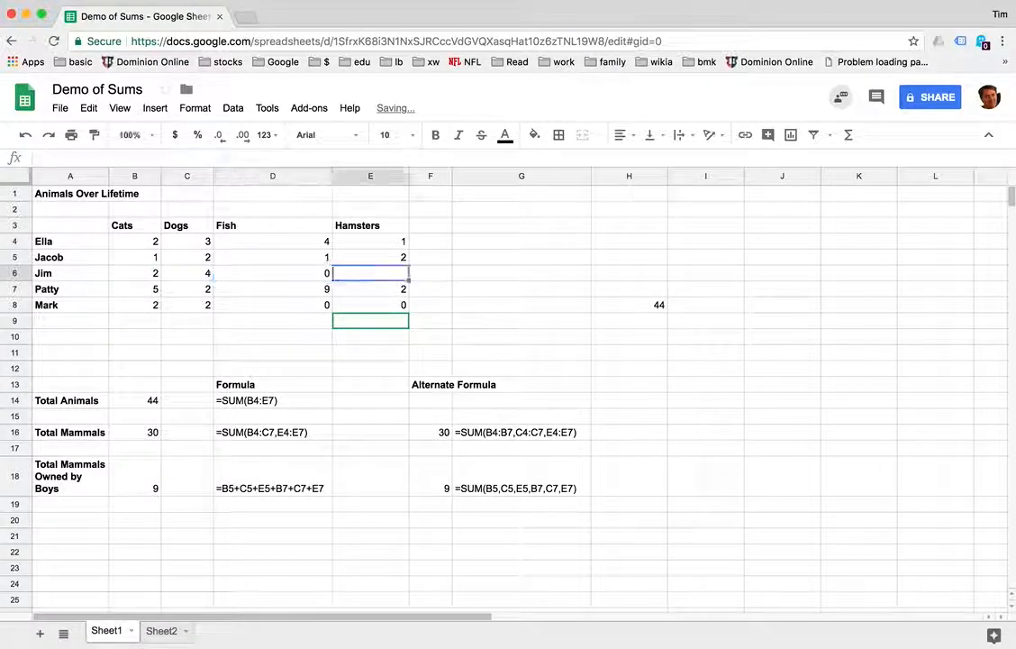
text(0)
key(Tab)
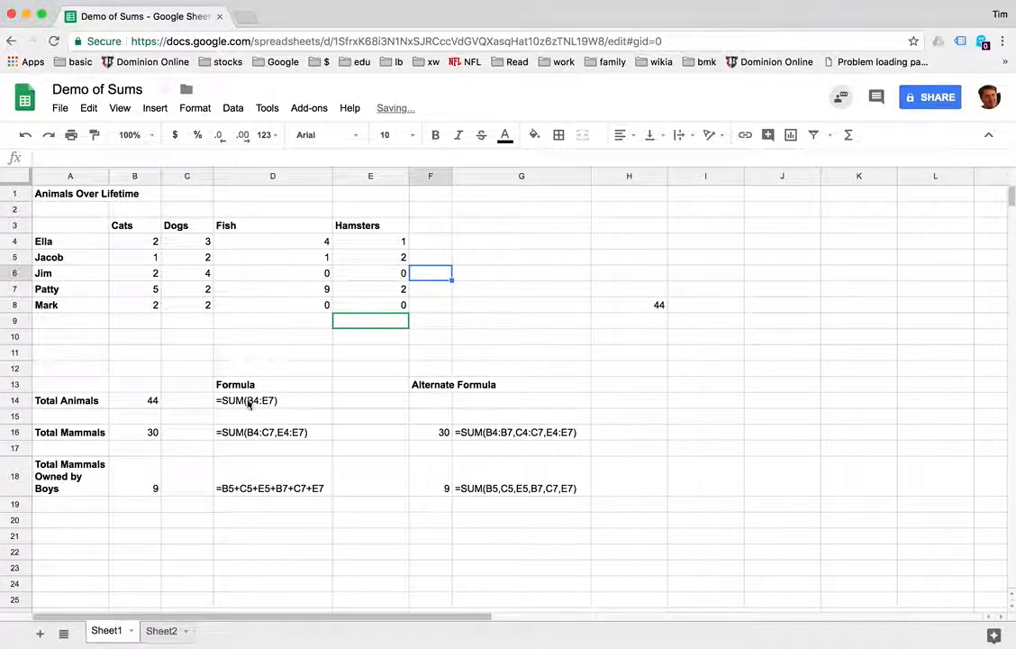
- Examine the ranges in the Total Animals formula in B14 and the Total Mammals formula in B16 after the row insertion
click(139, 405)
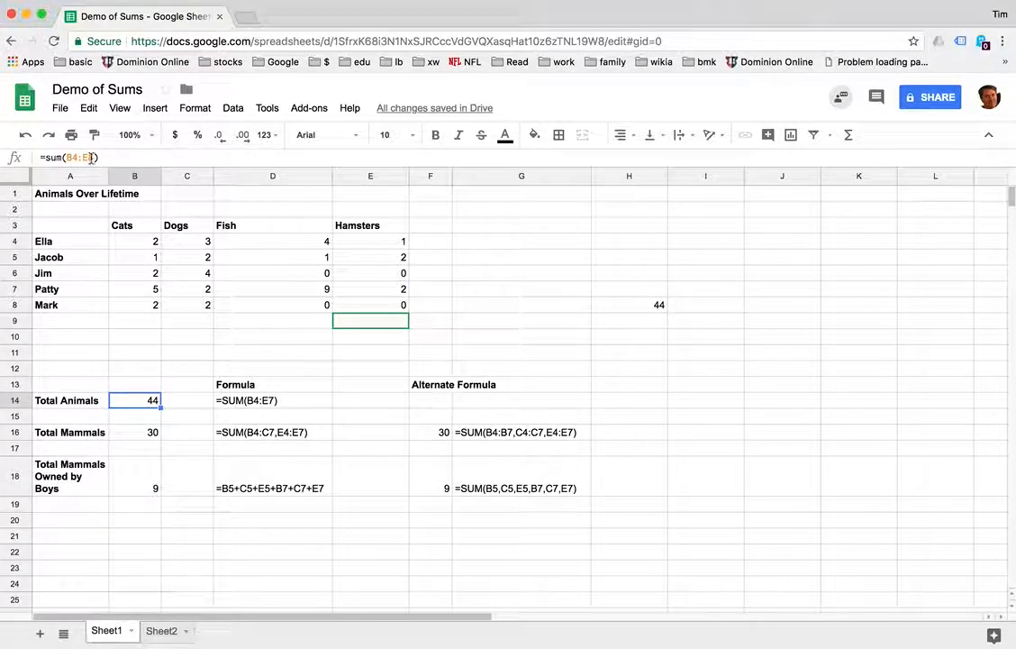
click(91, 158)
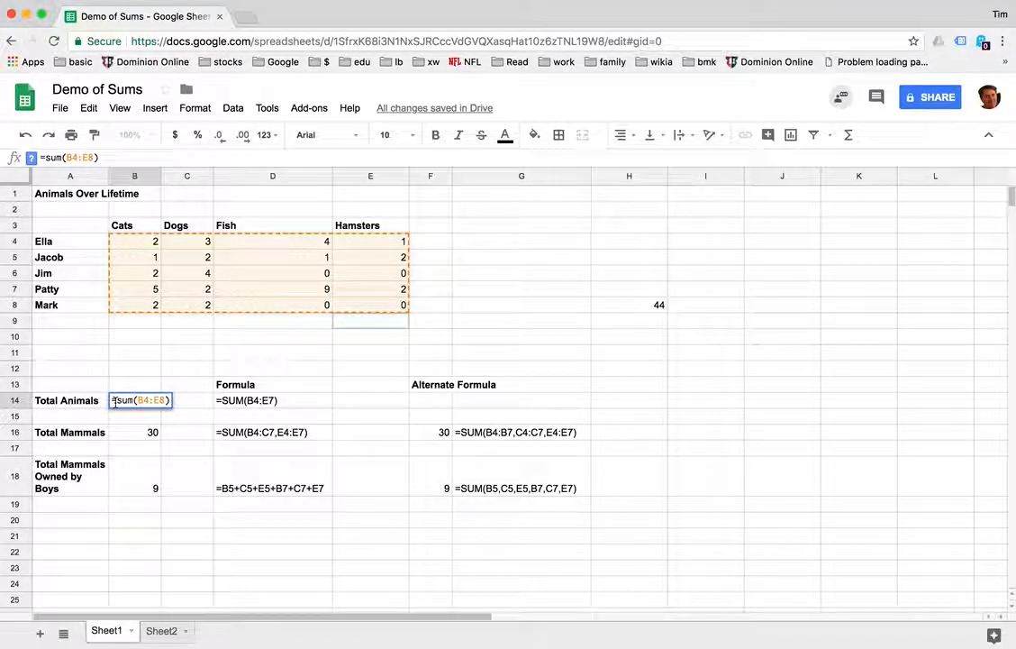
click(14, 431)
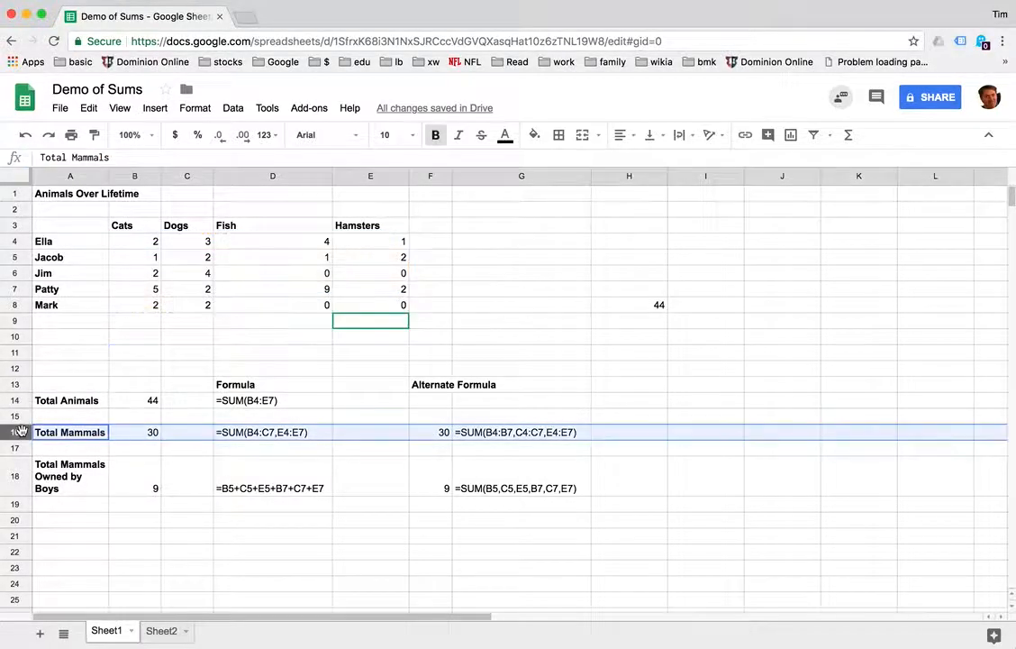
click(154, 433)
click(108, 157)
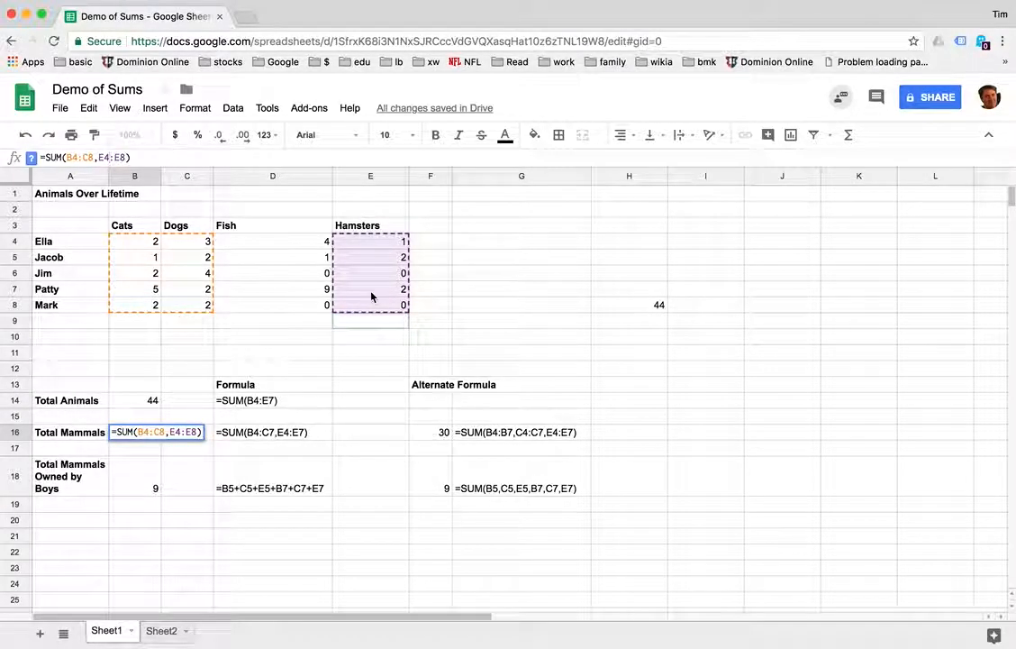
- Insert one blank row below row 8, the last owner's row in the animal table
click(22, 306)
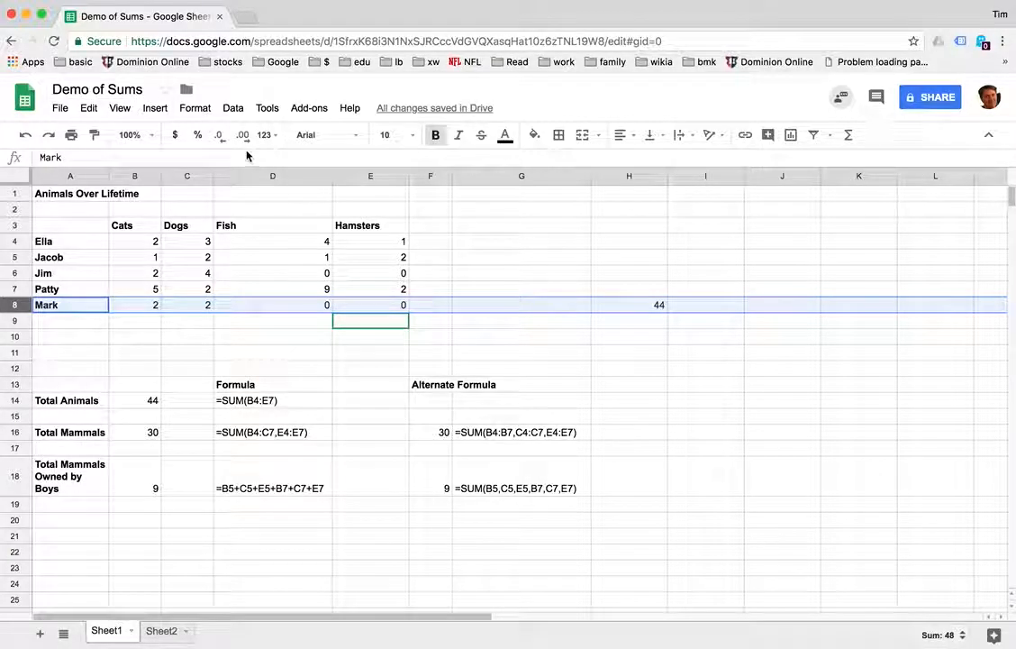
click(160, 108)
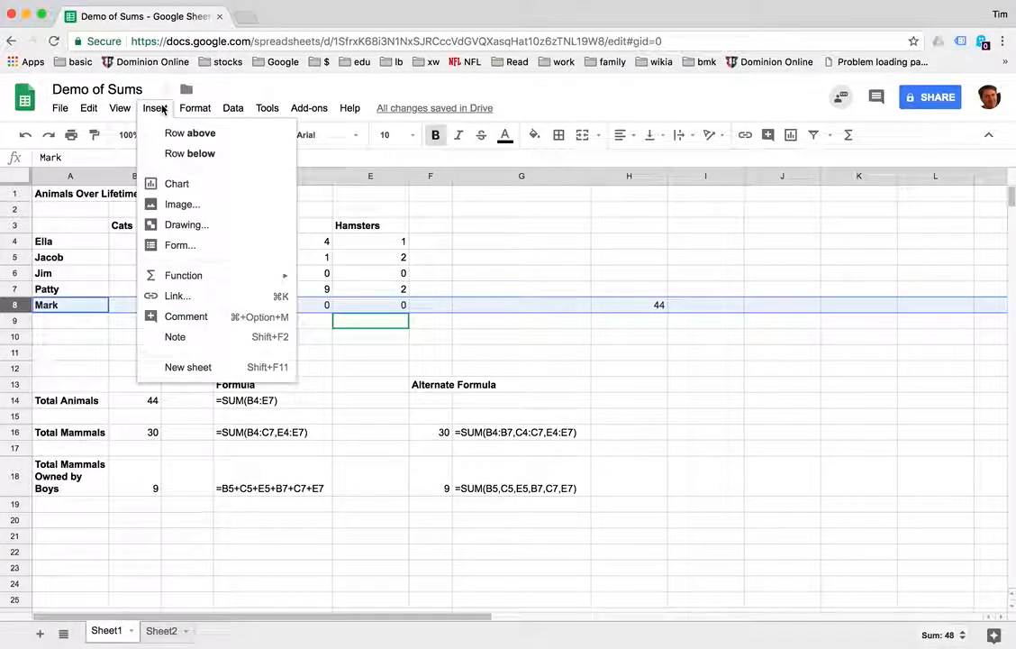
click(179, 157)
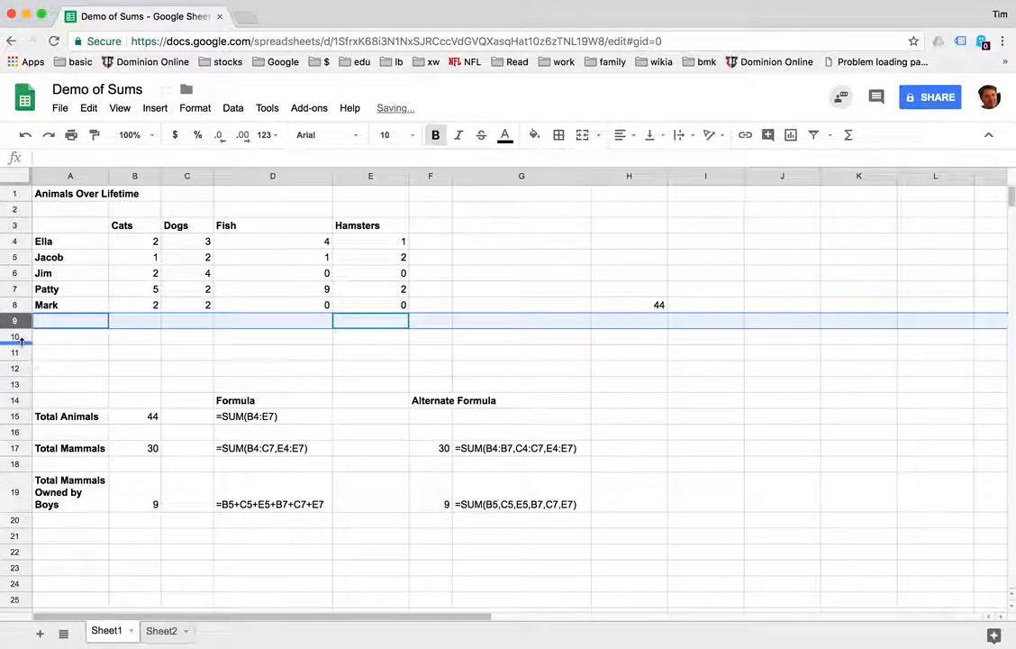
- Fill new row 9 with an owner's first name and a count of 1 for cats, dogs, fish and hamsters
click(56, 324)
text(Sarah)
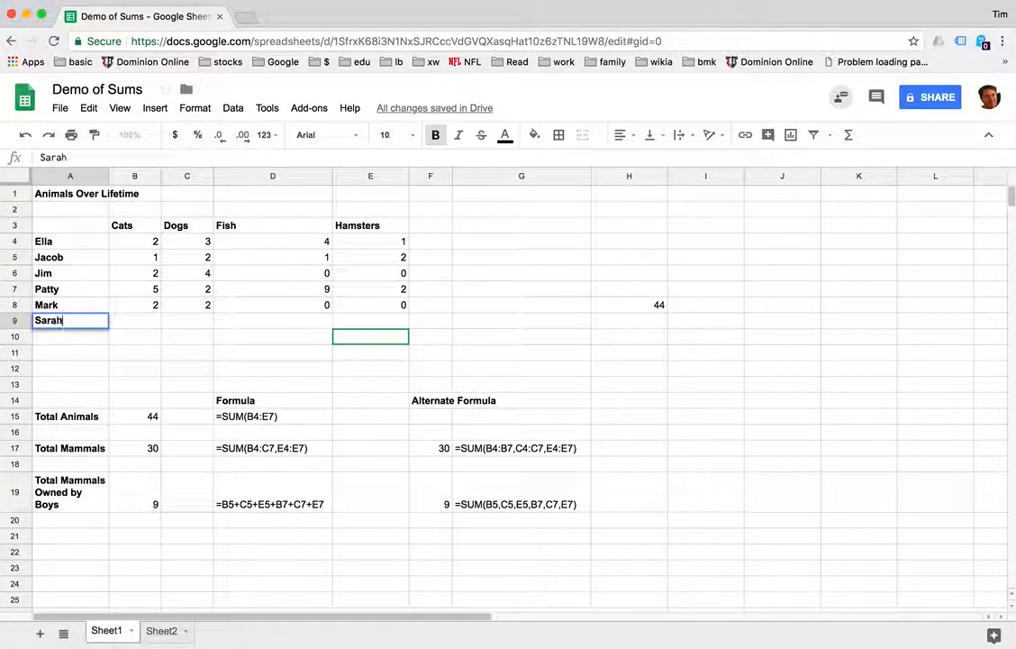
key(Tab)
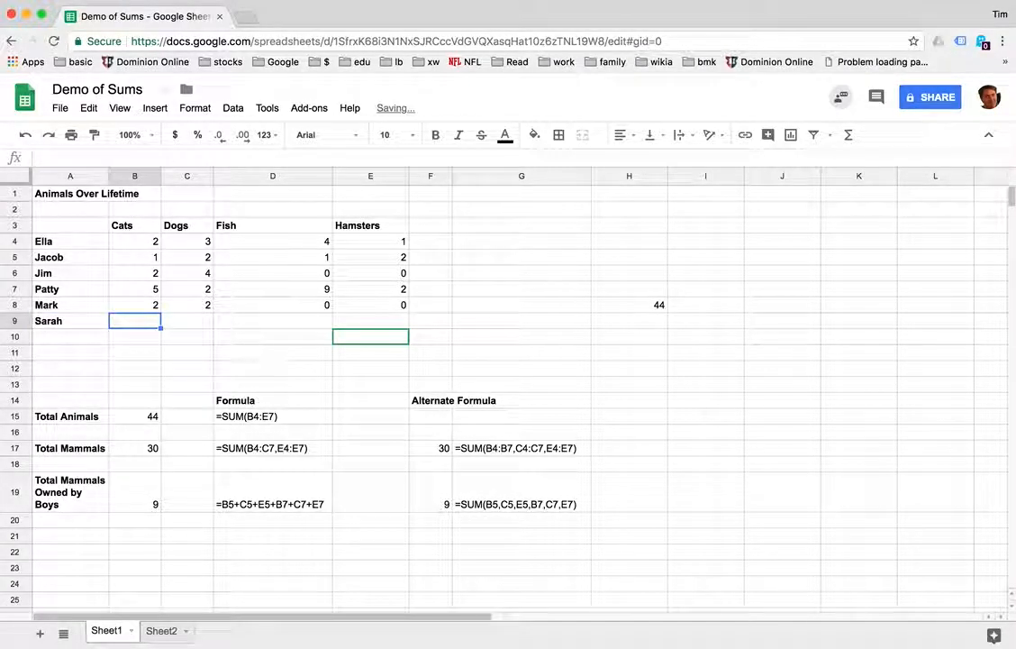
text(11)
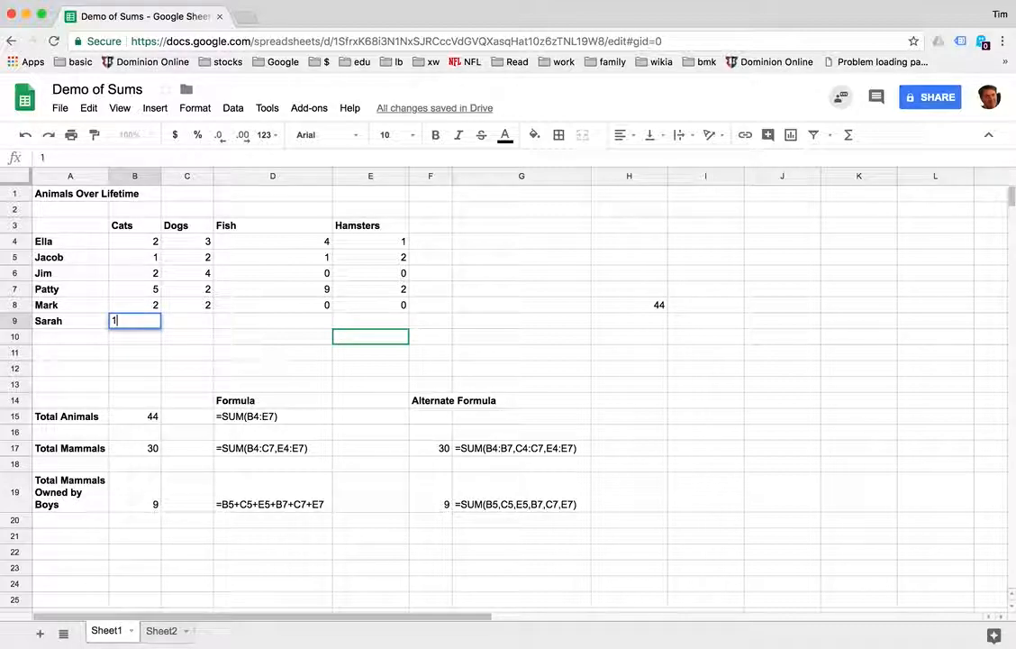
key(Tab)
text(1)
key(Tab)
text(1)
key(Tab)
text(1)
key(Tab)
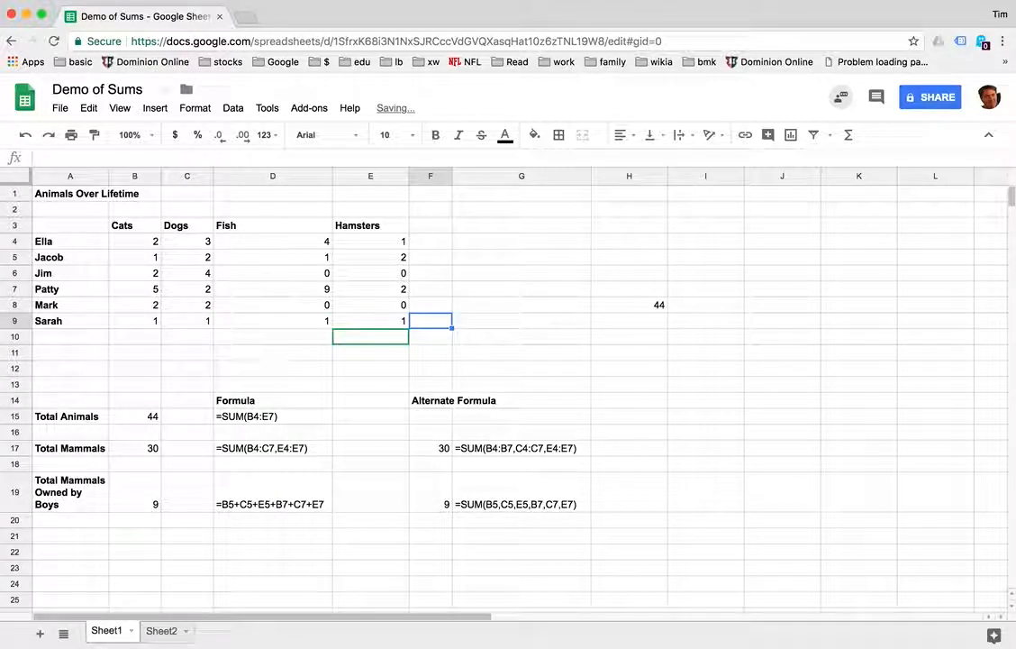
- Examine which rows the Total Animals formula in B15 covers after the row was added below the data
click(138, 420)
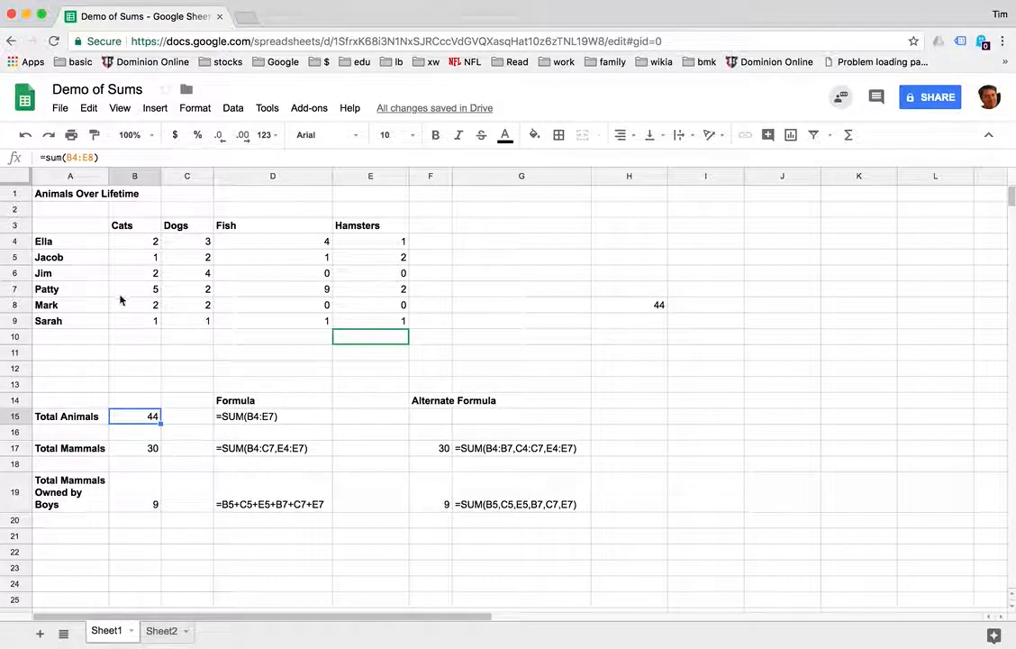
key(Return)
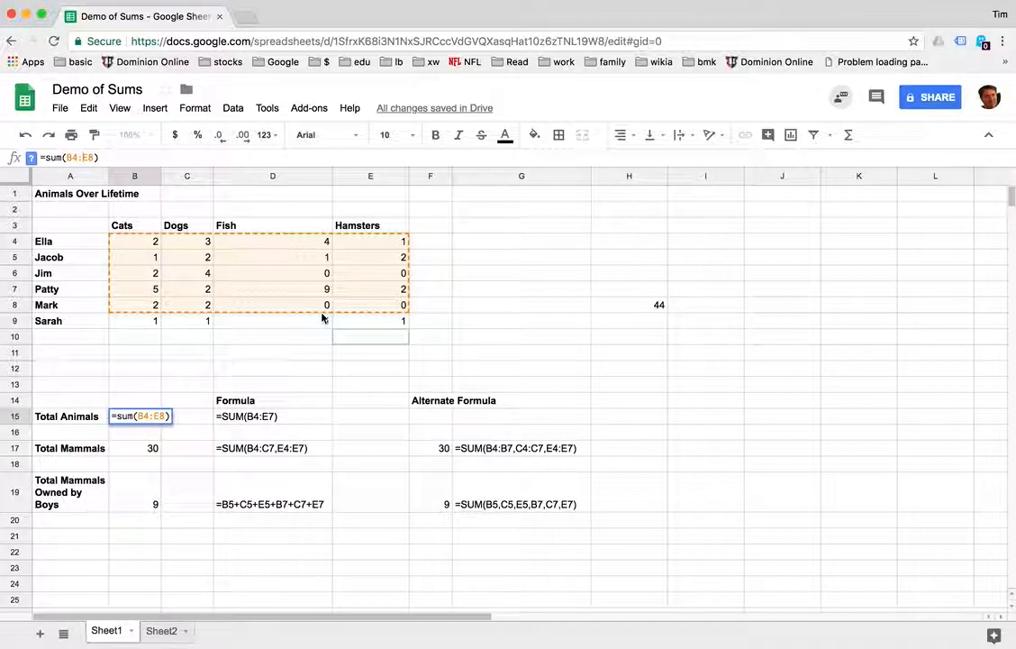
click(139, 402)
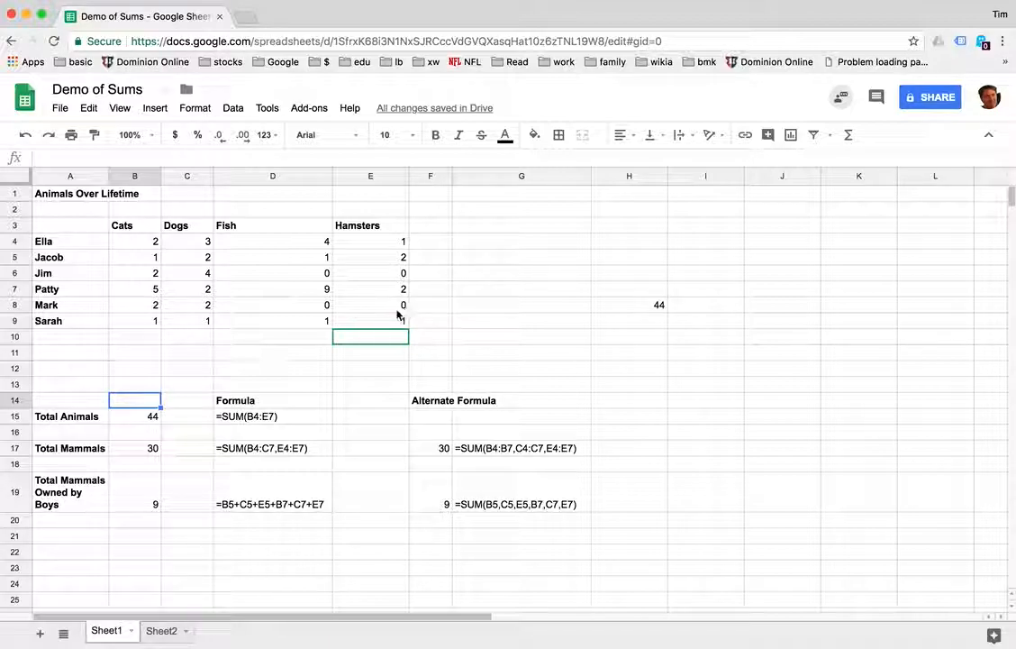
- Try clearing the fish and hamster counts in D8:E9 and check the Total Animals formula range in B15
drag(277, 305, 363, 329)
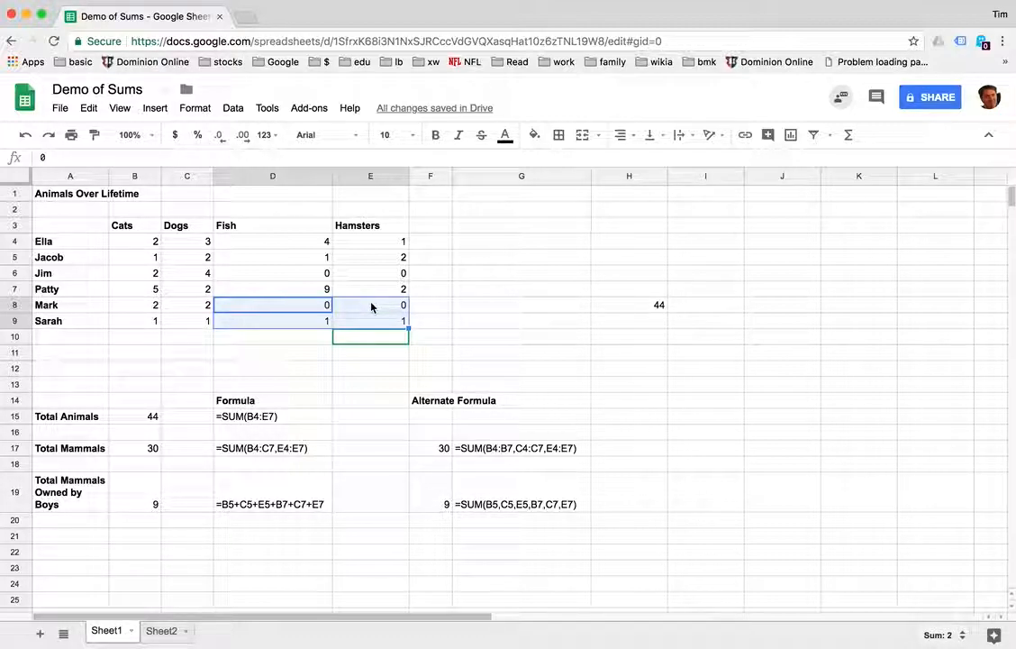
key(Delete)
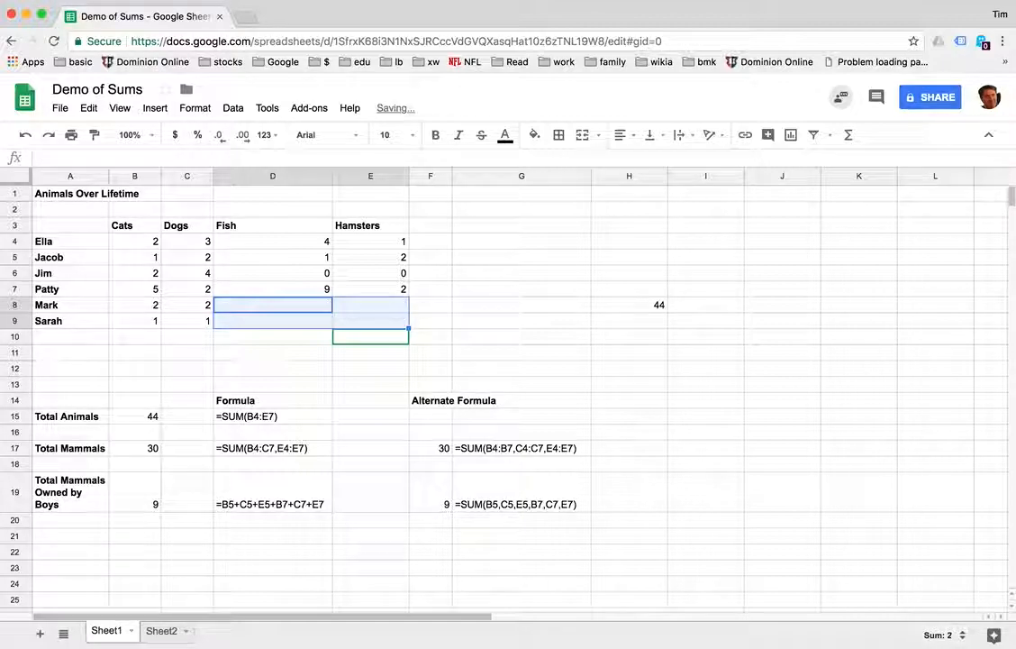
click(137, 416)
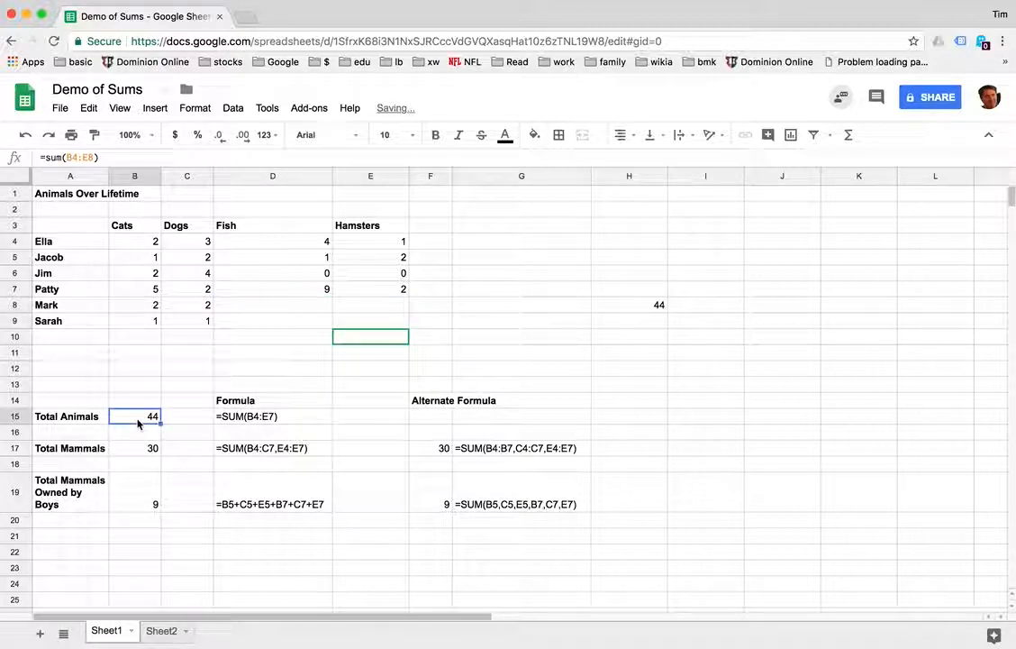
click(83, 157)
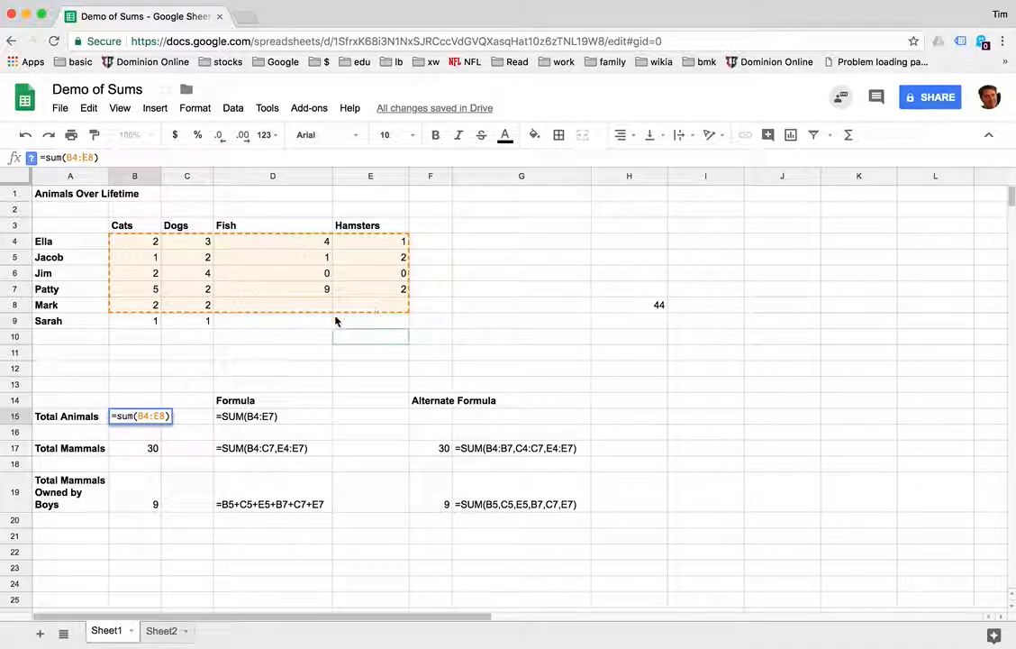
key(Return)
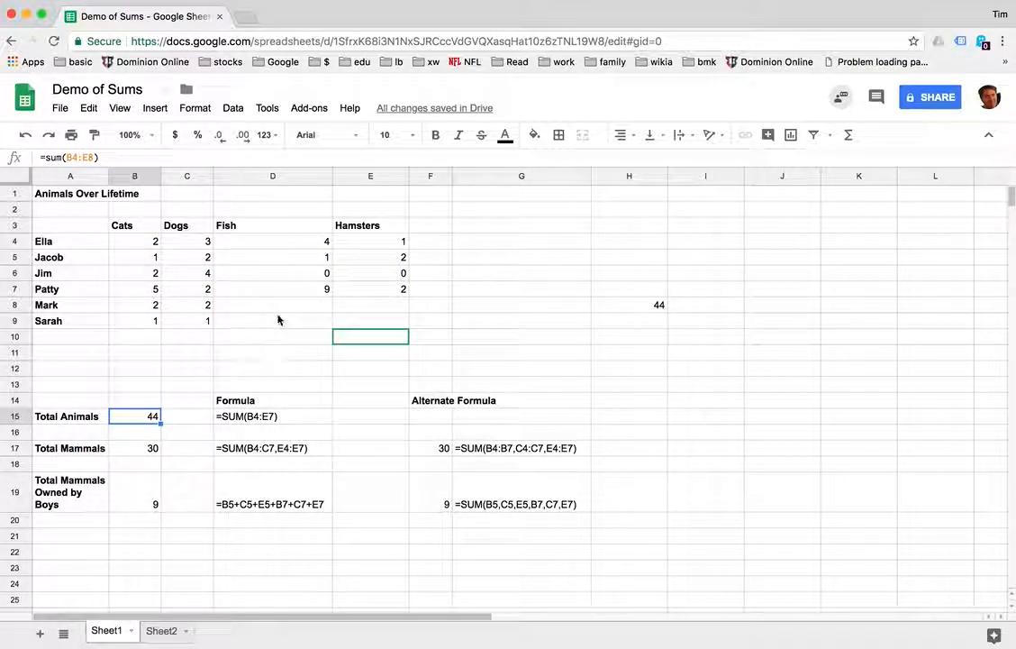
key(super+z)
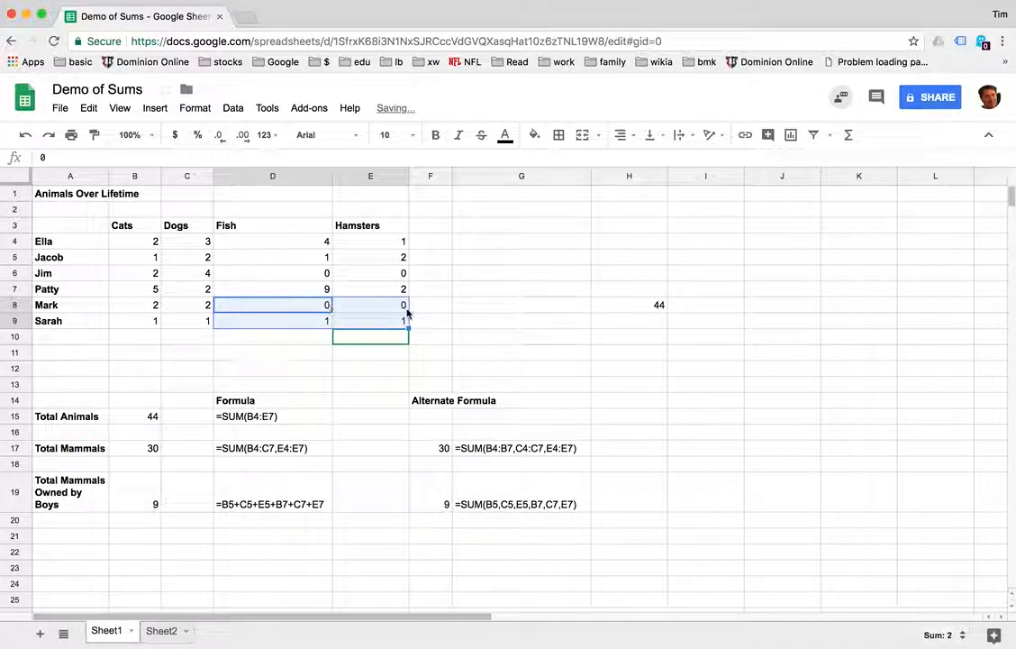
- Clear the fish and hamster counts in D8:E9, then enter 15 fish in D8 and 29 hamsters in E8
key(Delete)
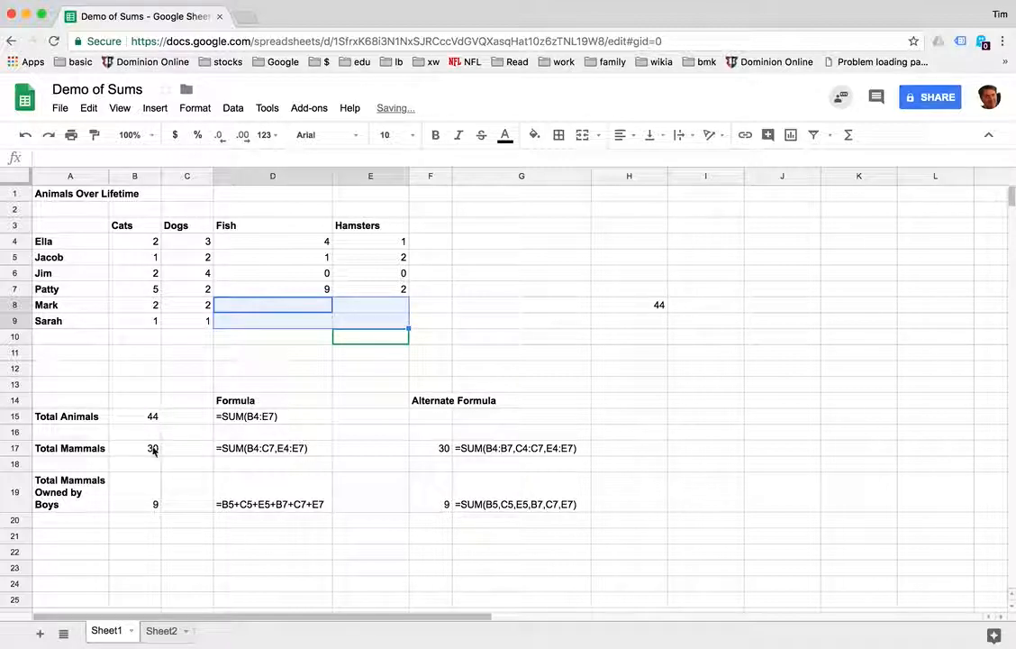
click(318, 307)
click(354, 306)
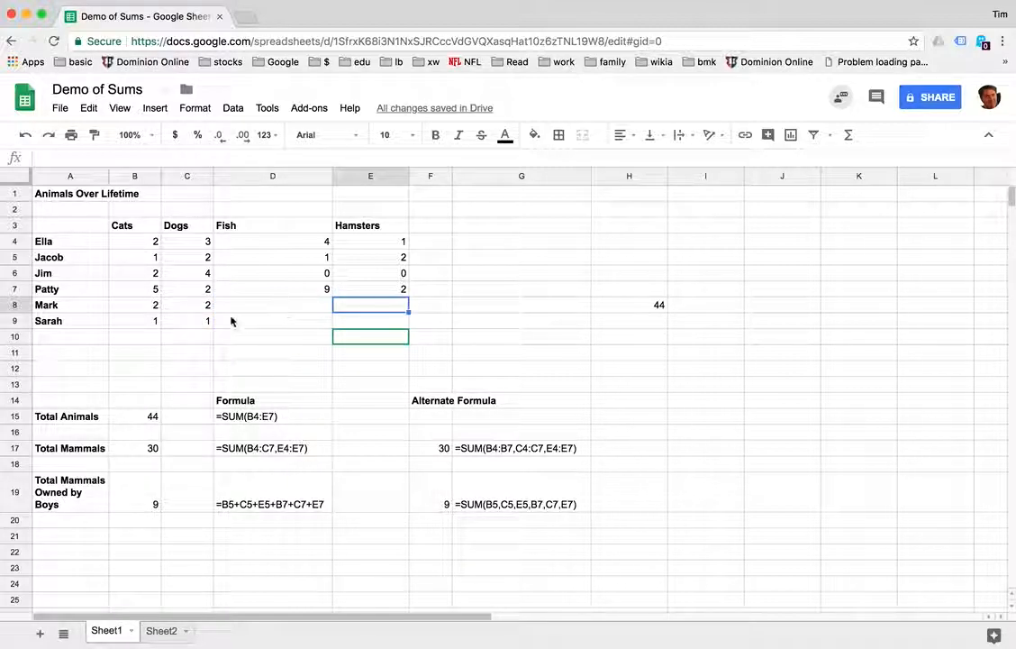
click(270, 311)
text(15)
key(Tab)
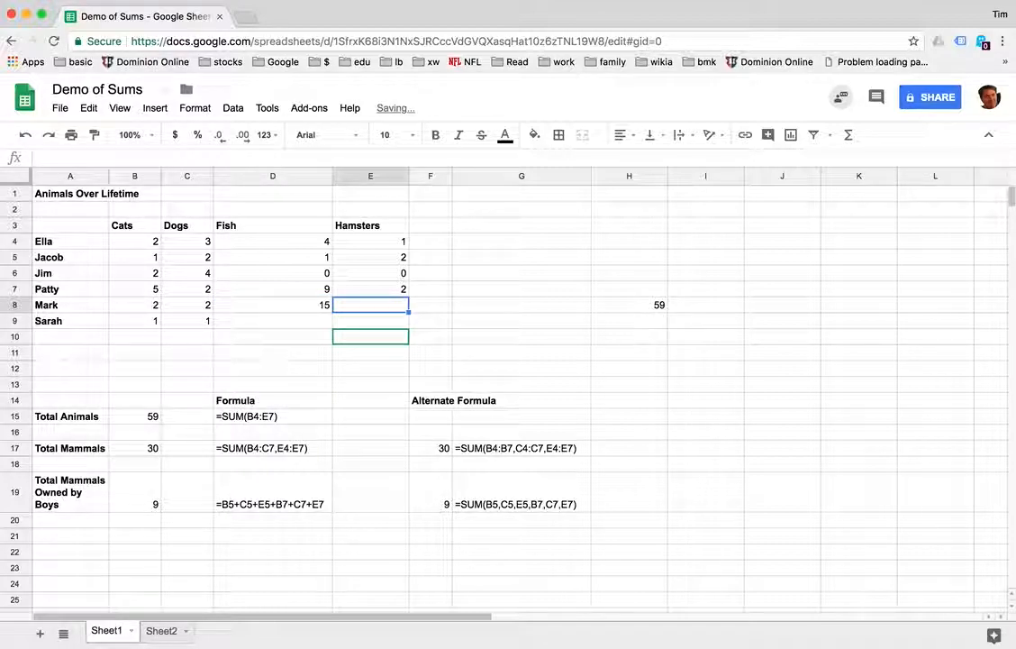
text(29)
key(Tab)
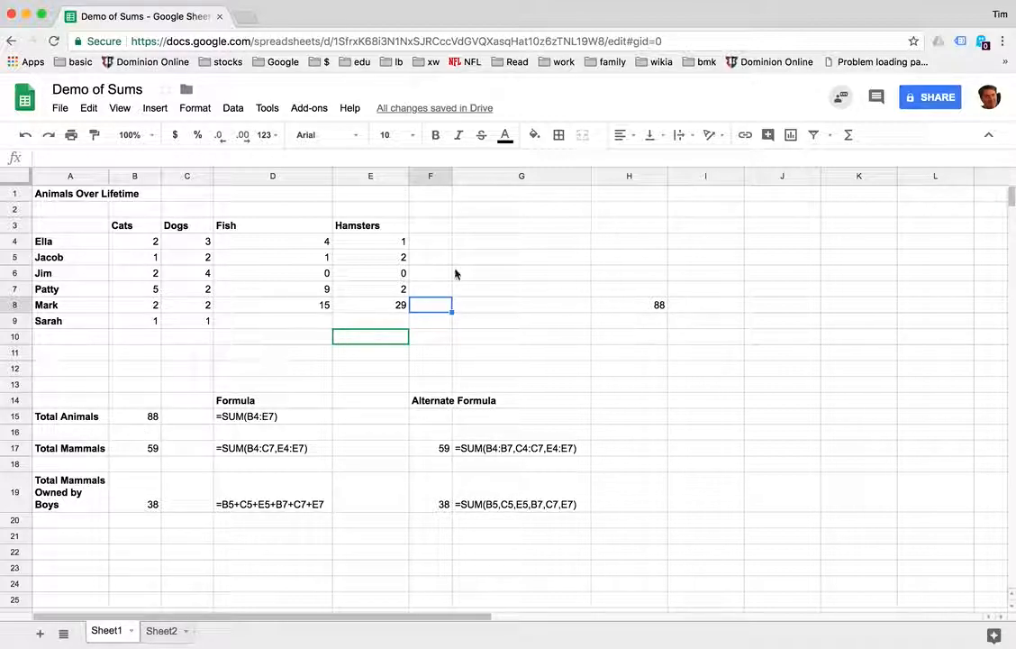
- Select the fish and hamster cells D8:E9 of the last two owners
drag(290, 307, 363, 320)
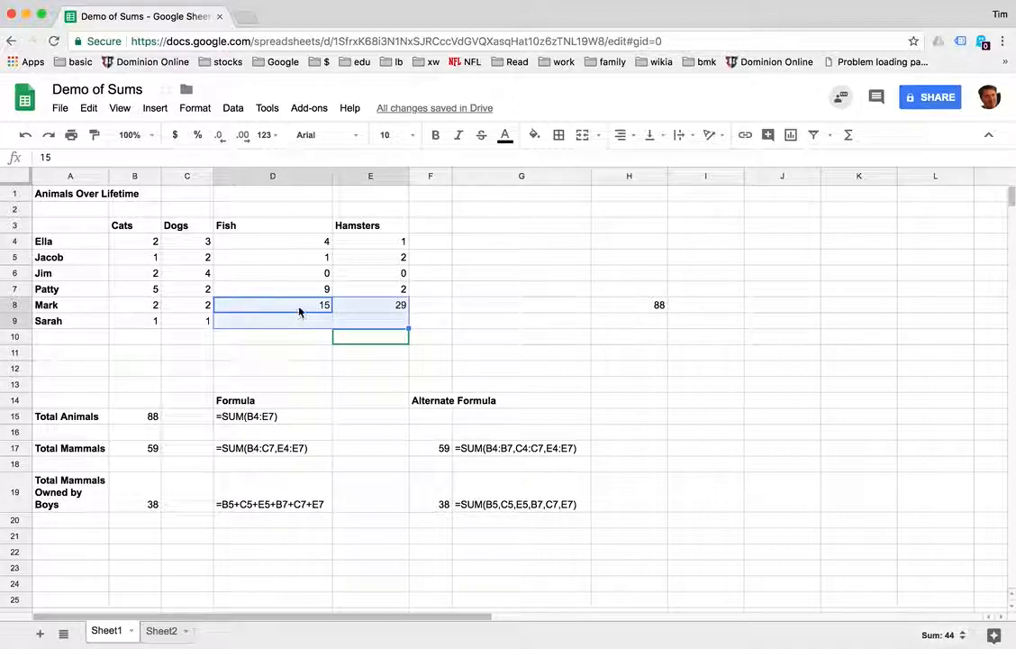